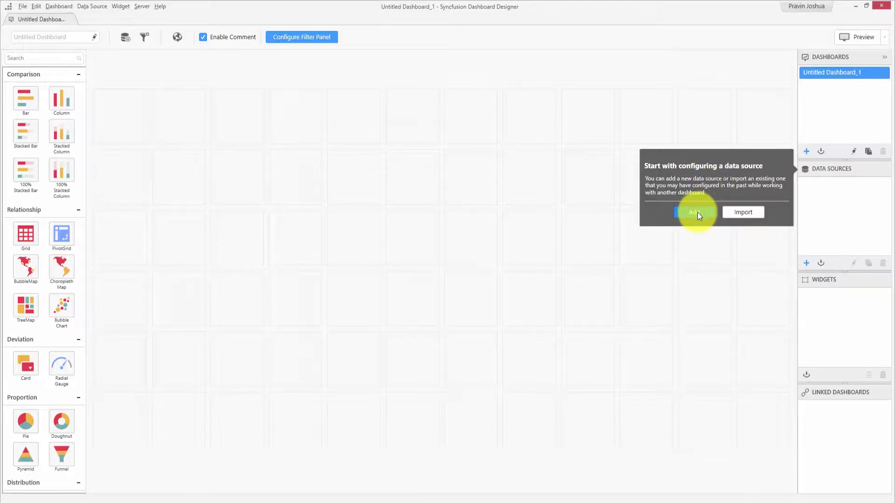
Add a new data source to the untitled dashboard from the Data Sources panel.
{"action": "left_click", "coordinate": [806, 264]}
Browse the File, Database, Azure and Other connection types, leaving Microsoft Excel selected.
{"action": "key", "text": "Tab"}
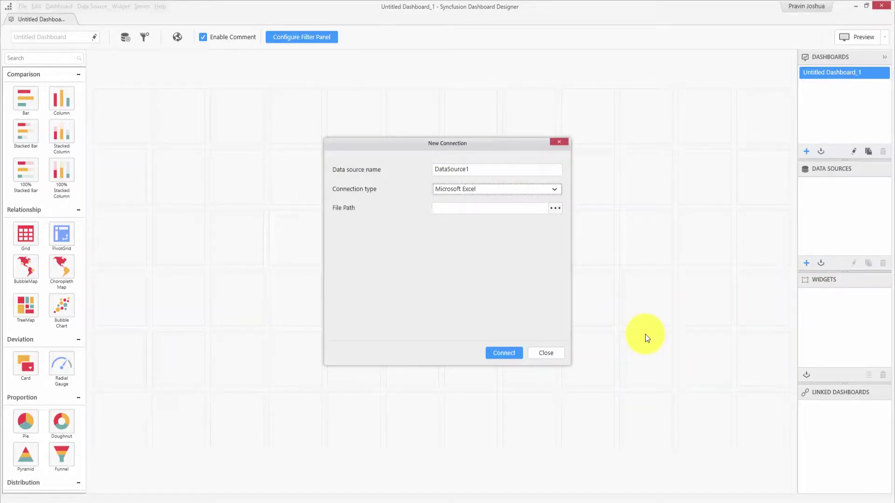
{"action": "left_click", "coordinate": [559, 187]}
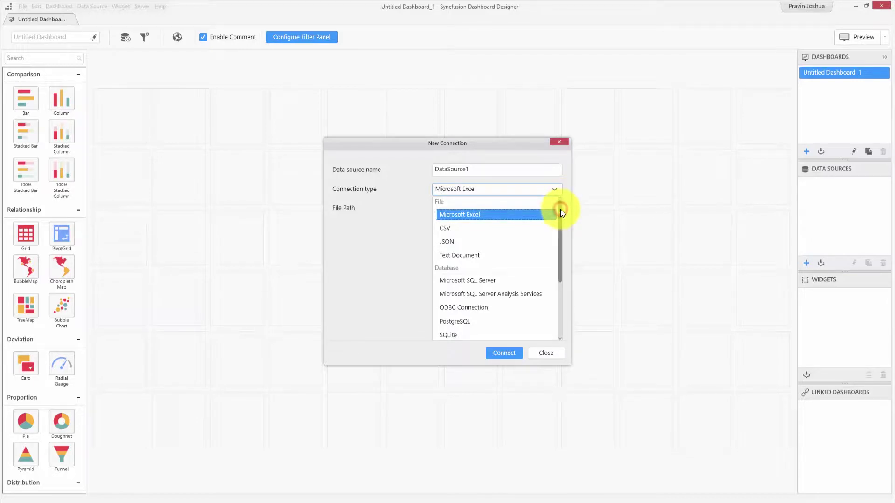
{"action": "left_click_drag", "start_coordinate": [561, 211], "coordinate": [561, 258]}
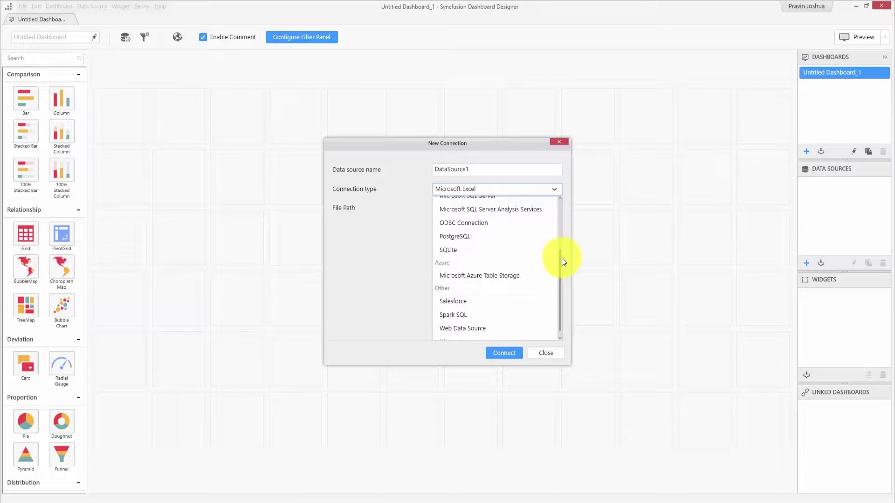
{"action": "left_click_drag", "start_coordinate": [561, 261], "coordinate": [560, 272]}
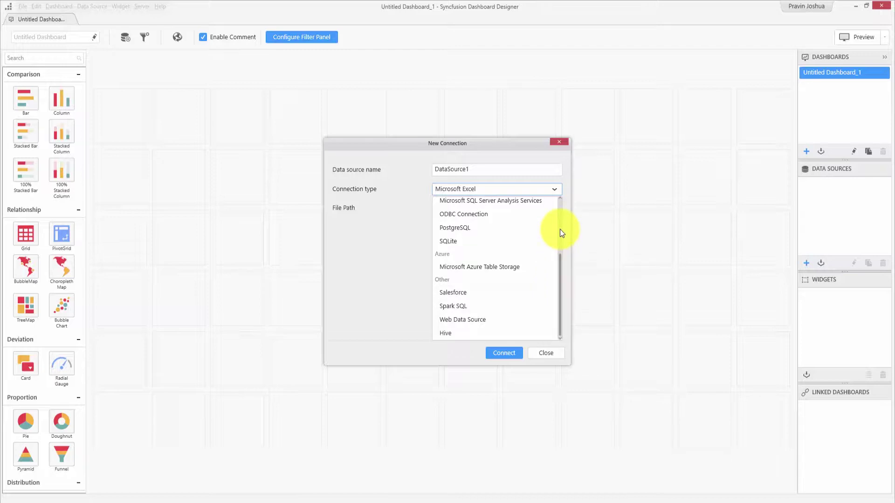
{"action": "left_click", "coordinate": [555, 190]}
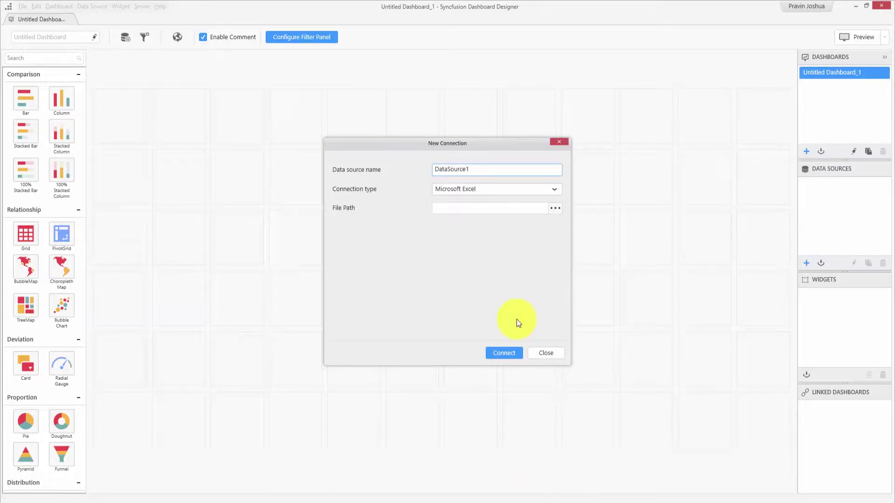
{"action": "left_click", "coordinate": [556, 187]}
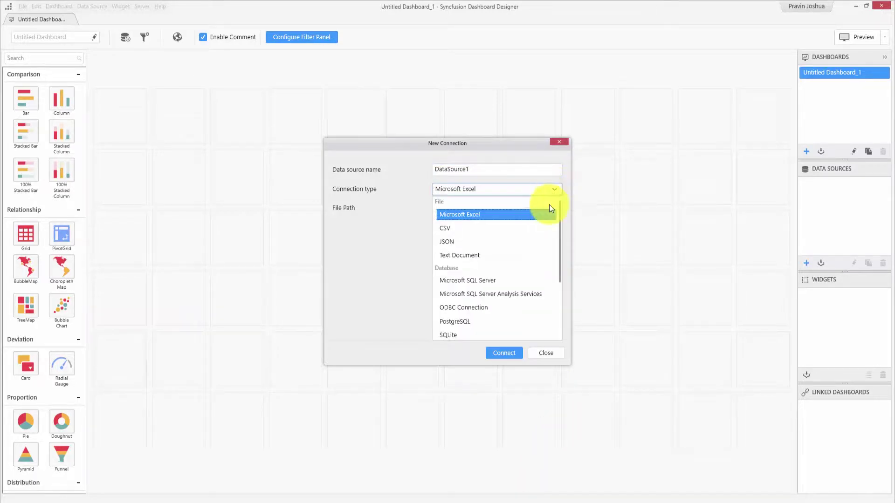
Set up a Microsoft SQL Server connection to the NORTHWND database using Windows Authentication.
{"action": "left_click", "coordinate": [508, 282]}
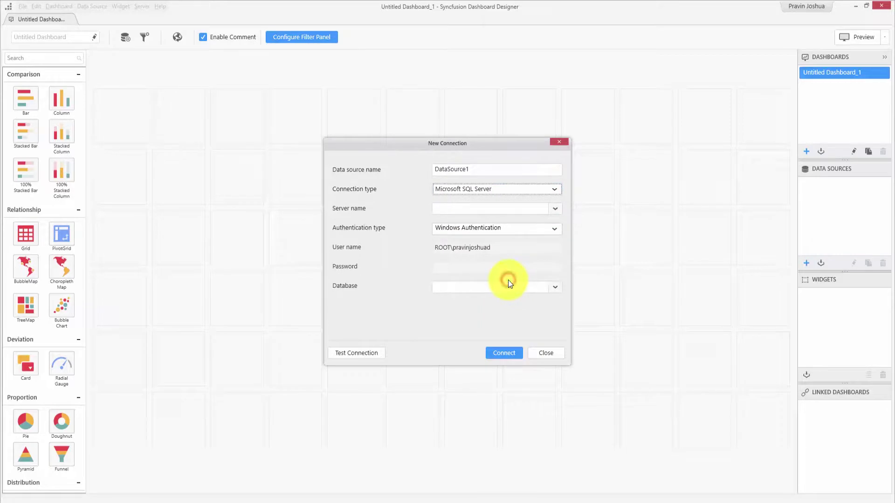
{"action": "left_click", "coordinate": [497, 214]}
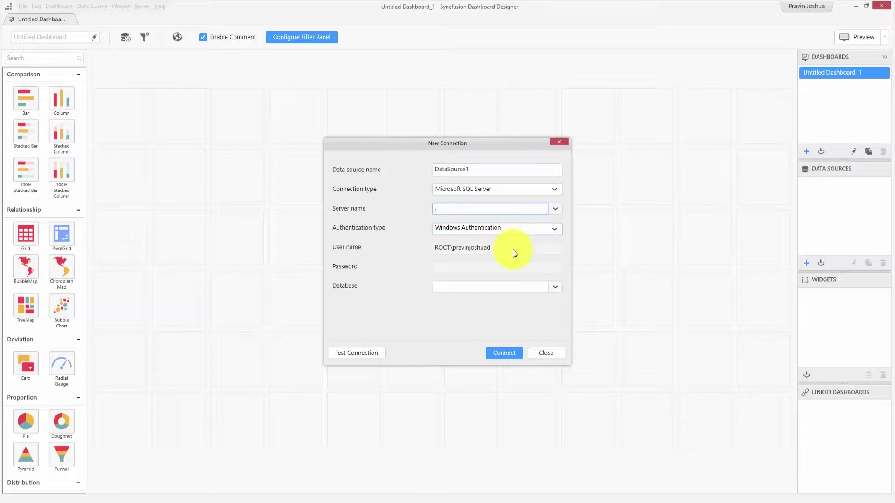
{"action": "left_click", "coordinate": [554, 288]}
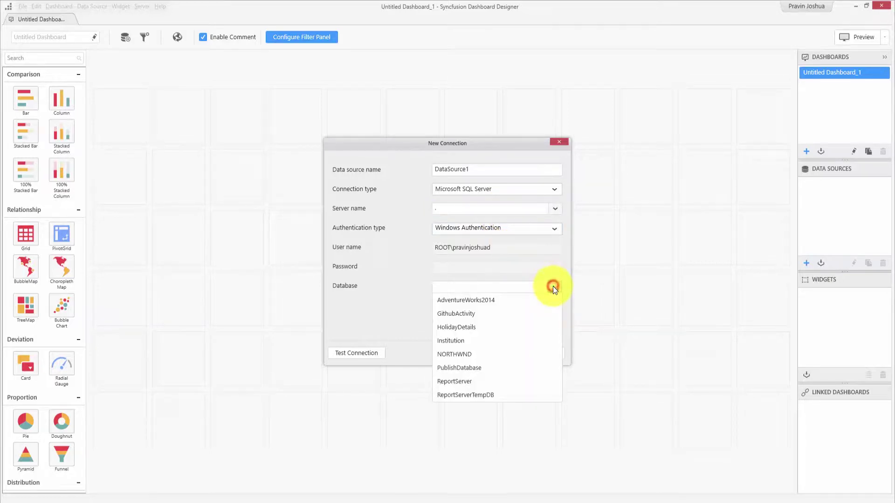
{"action": "left_click", "coordinate": [493, 355]}
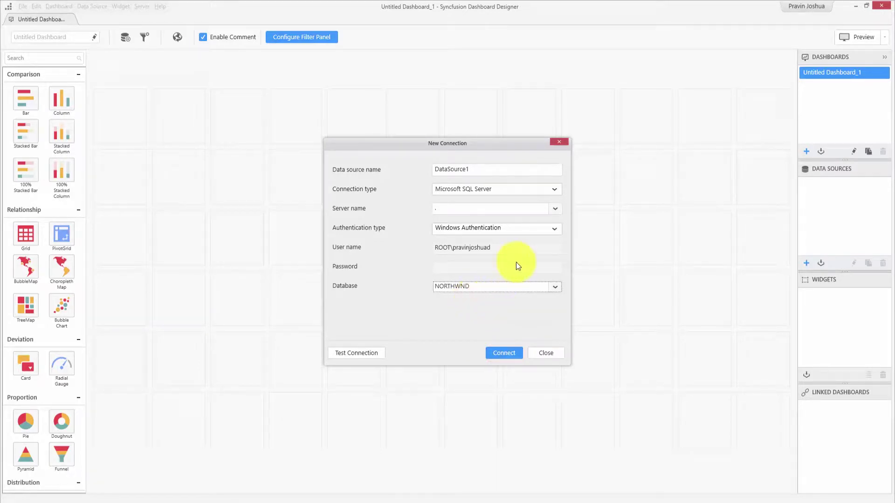
{"action": "left_click", "coordinate": [547, 235]}
{"action": "left_click", "coordinate": [547, 235]}
Rename the data source from DataSource1 to NorthwindDatasource.
{"action": "left_click", "coordinate": [477, 168]}
{"action": "double_click", "coordinate": [477, 168]}
{"action": "type", "text": "NorthwindDa"}
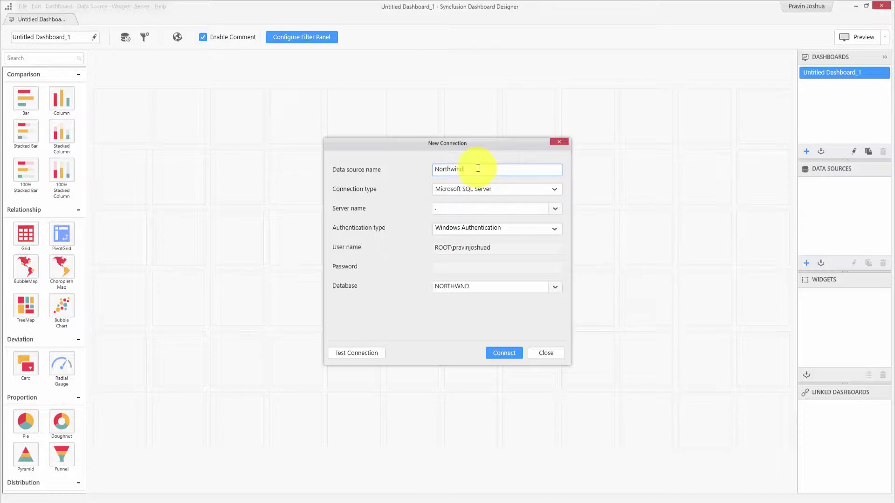
{"action": "type", "text": "tasource"}
Connect to NORTHWND and rename the NorthwindDatasource entry in the Data Sources panel.
{"action": "left_click", "coordinate": [503, 353]}
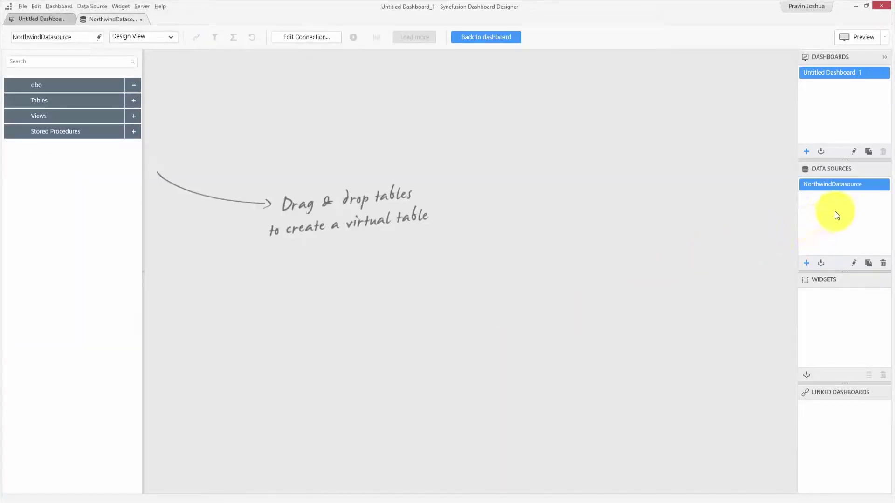
{"action": "right_click", "coordinate": [843, 185]}
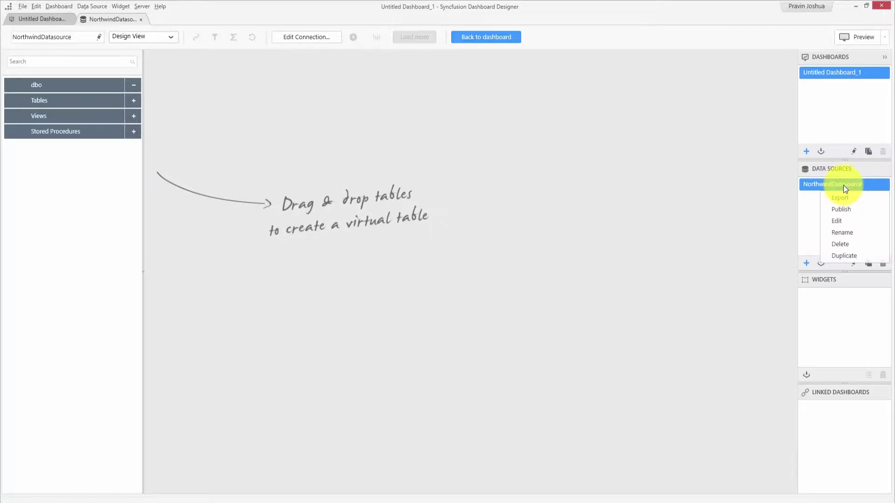
{"action": "left_click", "coordinate": [849, 232]}
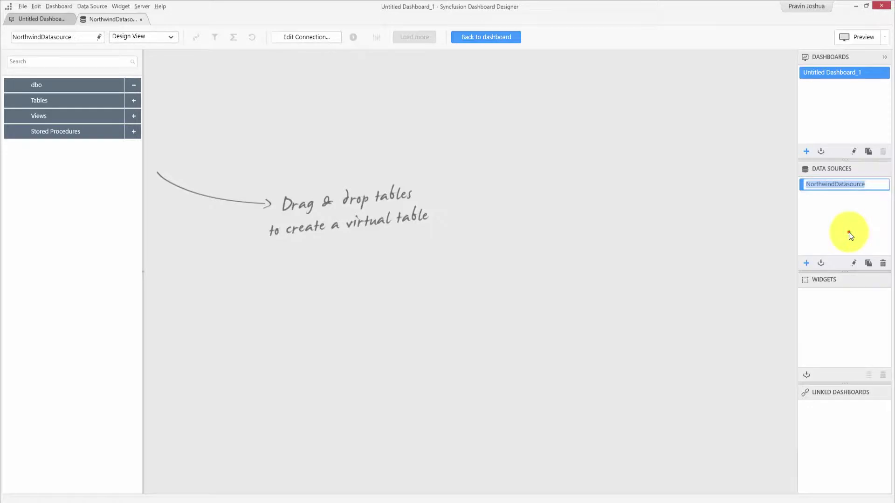
{"action": "left_click", "coordinate": [849, 232]}
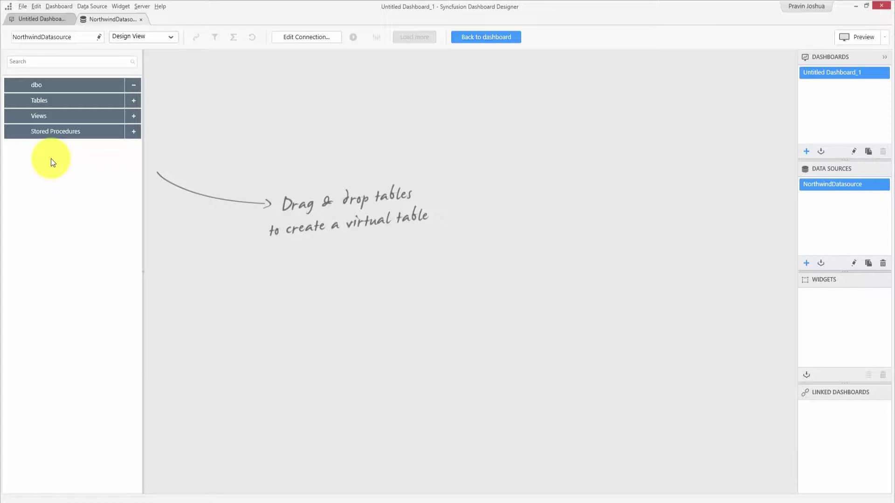
Expand the database tables, check the Orders columns, and drag Products onto the canvas.
{"action": "left_click", "coordinate": [134, 104]}
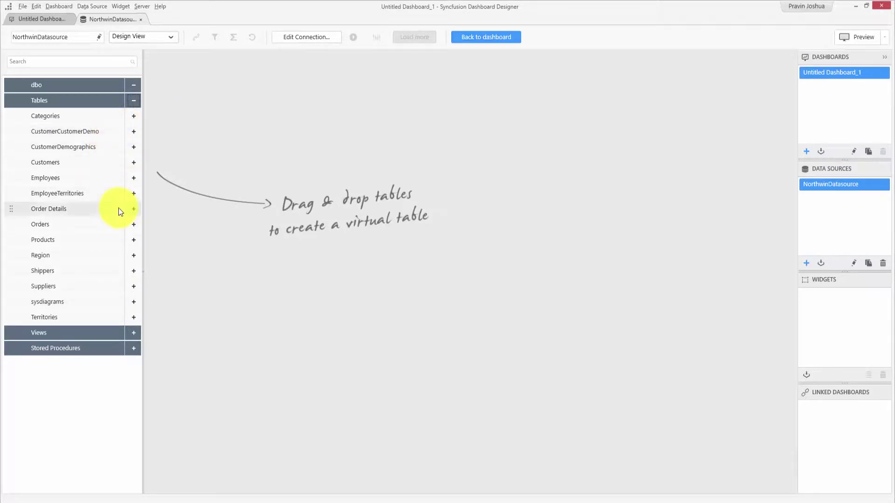
{"action": "left_click", "coordinate": [132, 225]}
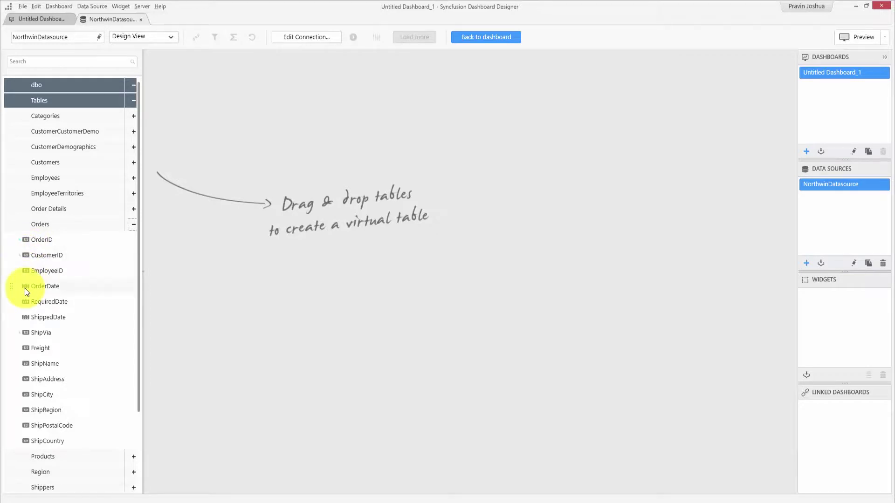
{"action": "left_click", "coordinate": [133, 228]}
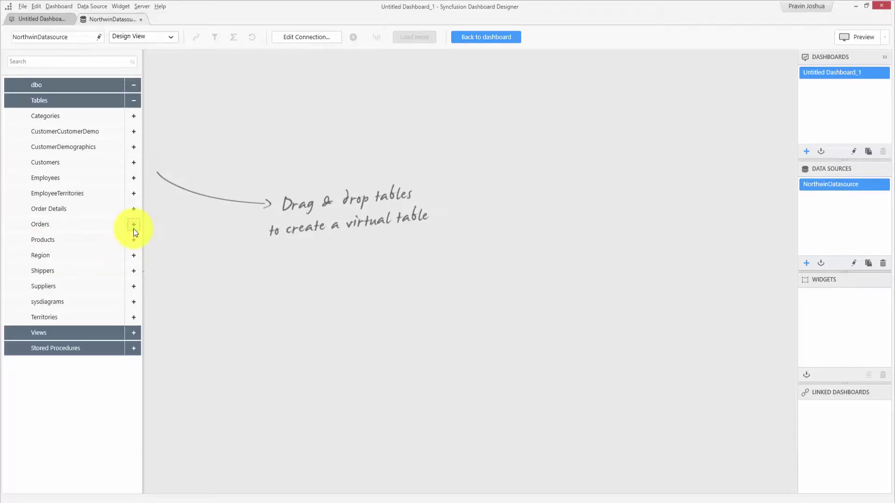
{"action": "left_click_drag", "start_coordinate": [89, 247], "coordinate": [251, 201]}
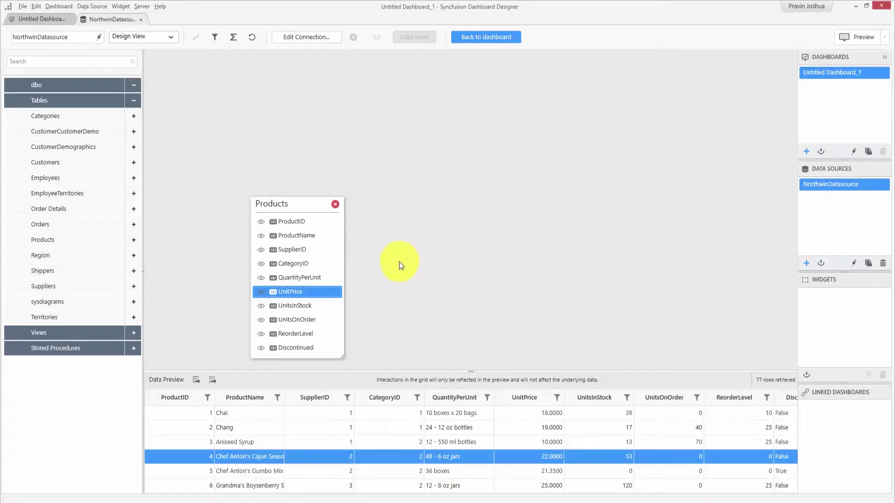
Sort the 77-row Products preview by ProductID and hide then re-show the Discontinued column.
{"action": "mouse_move", "coordinate": [317, 229]}
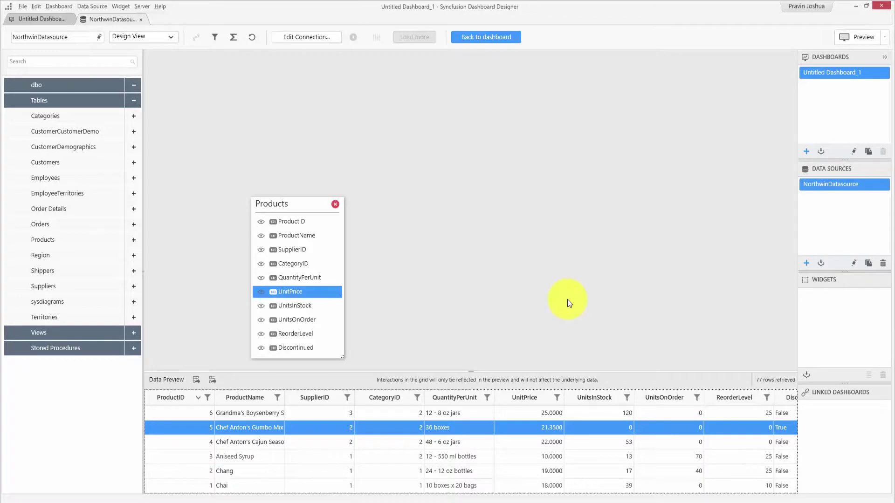
{"action": "left_click", "coordinate": [198, 395]}
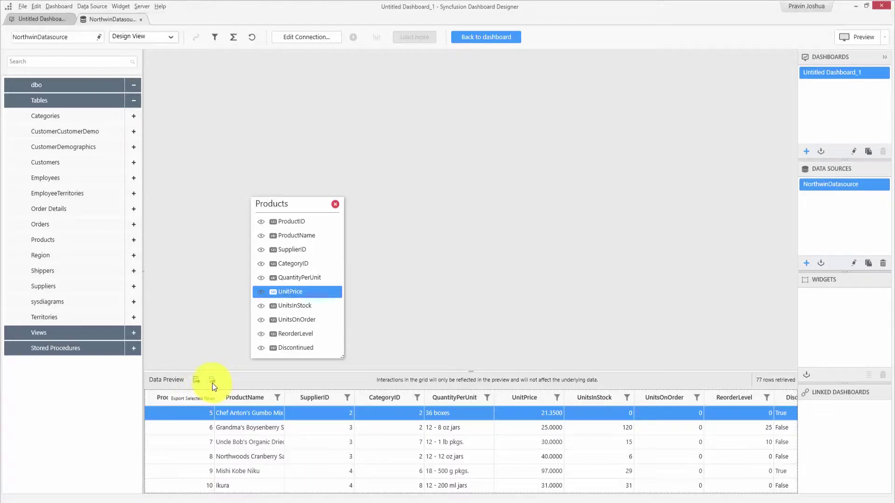
{"action": "left_click", "coordinate": [197, 381]}
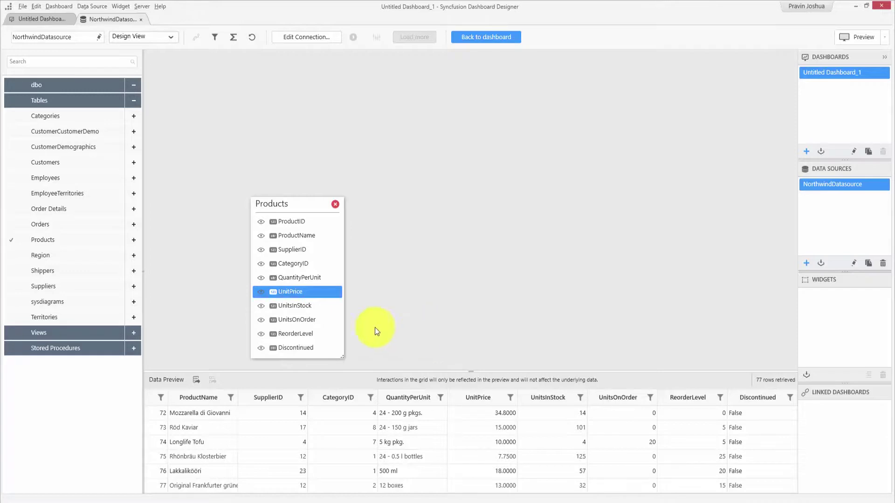
{"action": "left_click", "coordinate": [261, 347]}
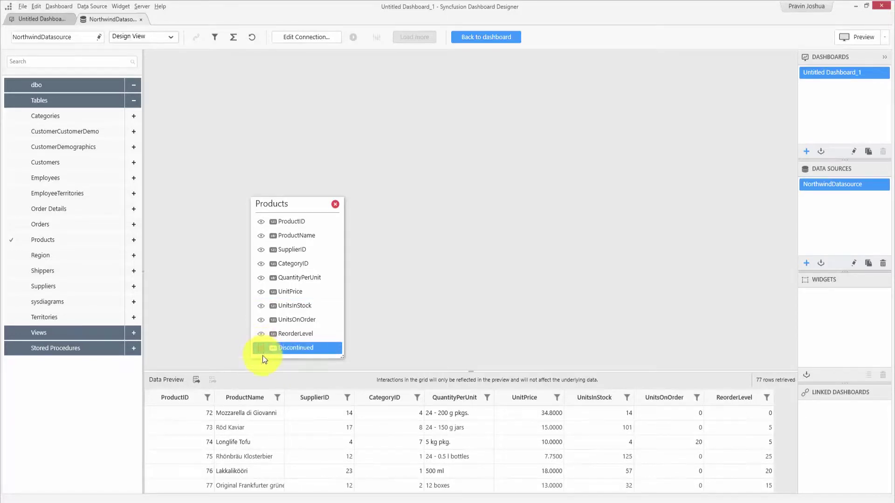
{"action": "left_click", "coordinate": [261, 348]}
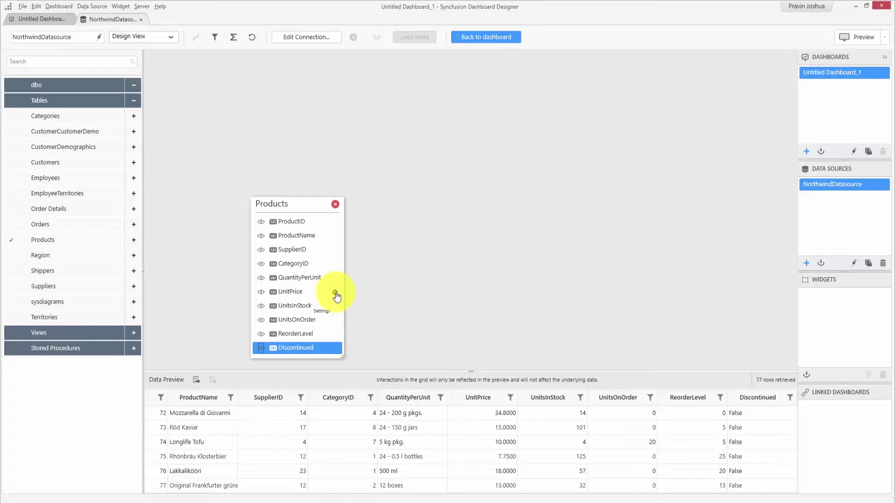
Multiply UnitPrice by 100 to create the Expression1 calculated column.
{"action": "left_click", "coordinate": [336, 293]}
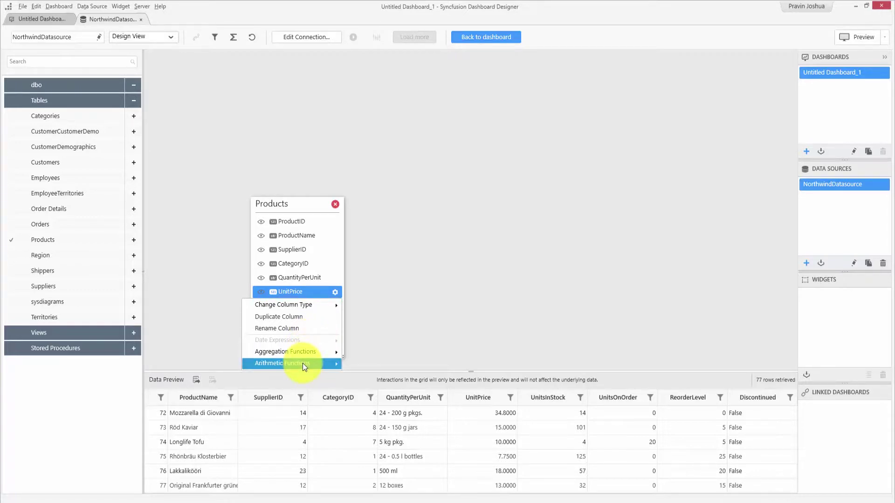
{"action": "mouse_move", "coordinate": [303, 363]}
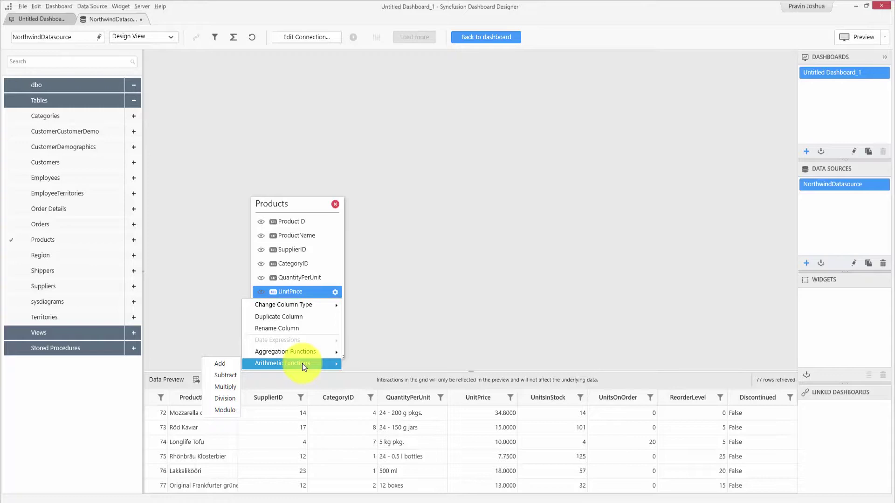
{"action": "left_click", "coordinate": [231, 386]}
{"action": "left_click", "coordinate": [435, 277]}
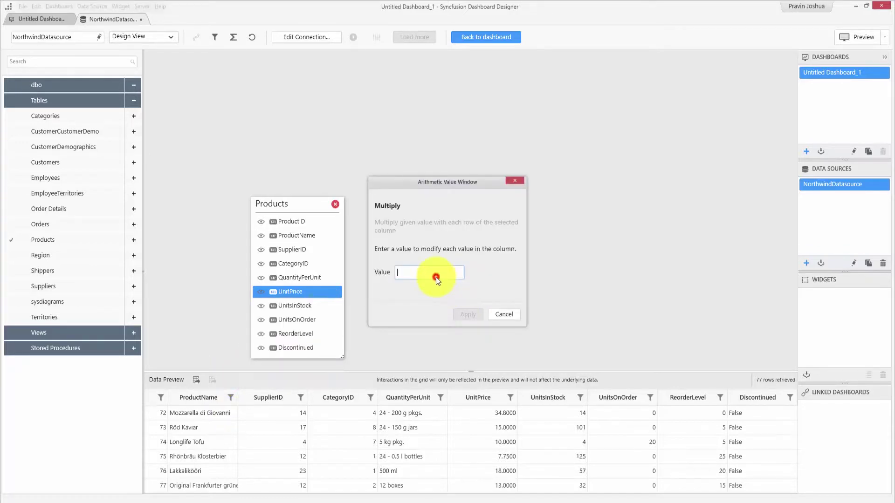
{"action": "type", "text": "100"}
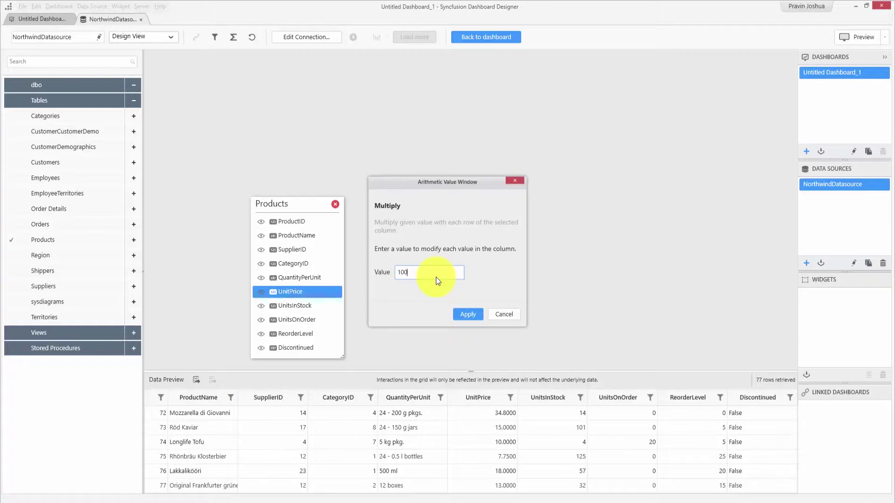
{"action": "left_click", "coordinate": [465, 310]}
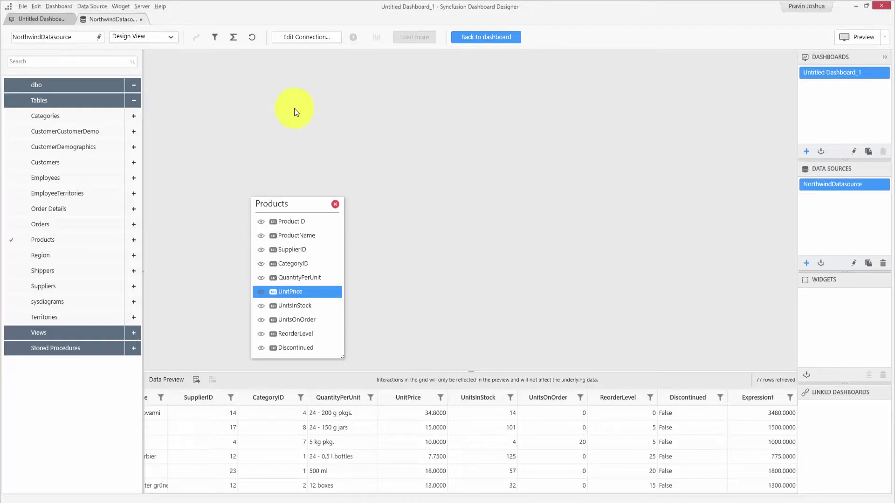
In the Expression Designer, filter to String functions and read the CHAR description.
{"action": "left_click", "coordinate": [235, 44]}
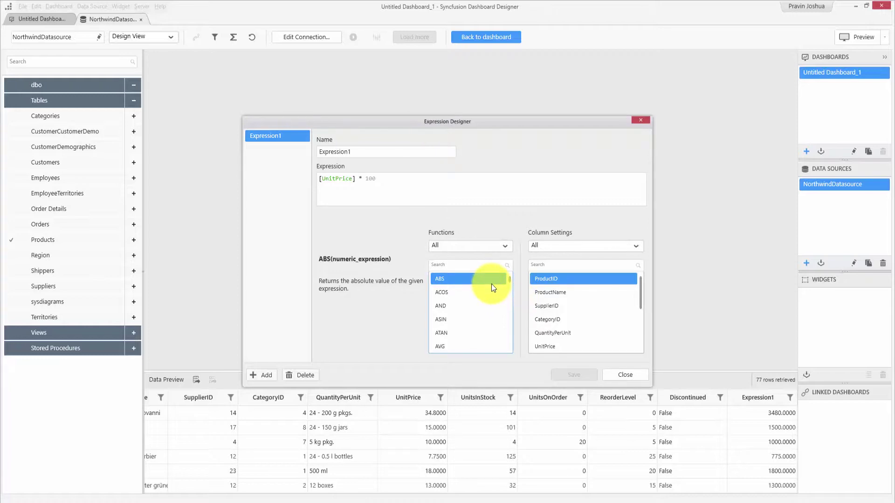
{"action": "left_click", "coordinate": [494, 248]}
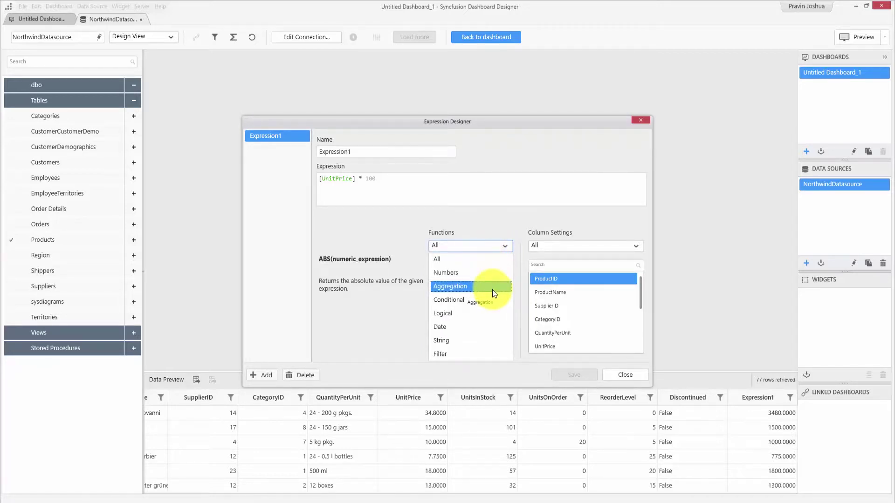
{"action": "left_click", "coordinate": [477, 341]}
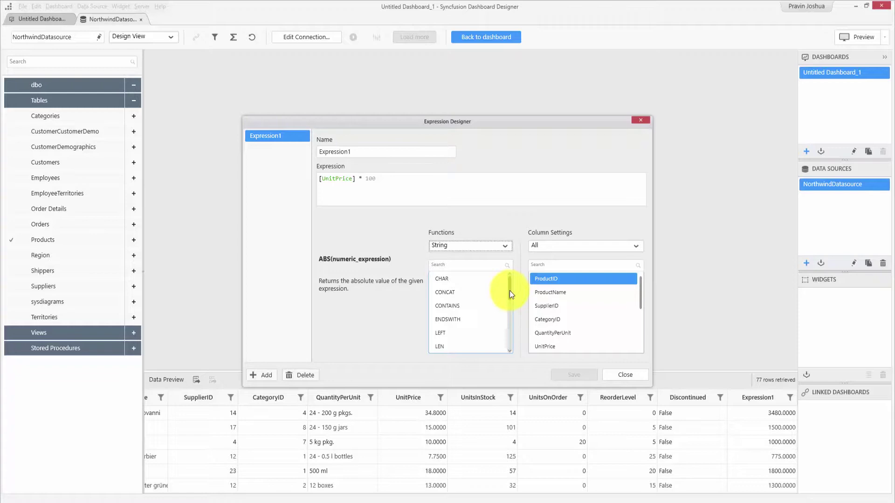
{"action": "left_click", "coordinate": [452, 278]}
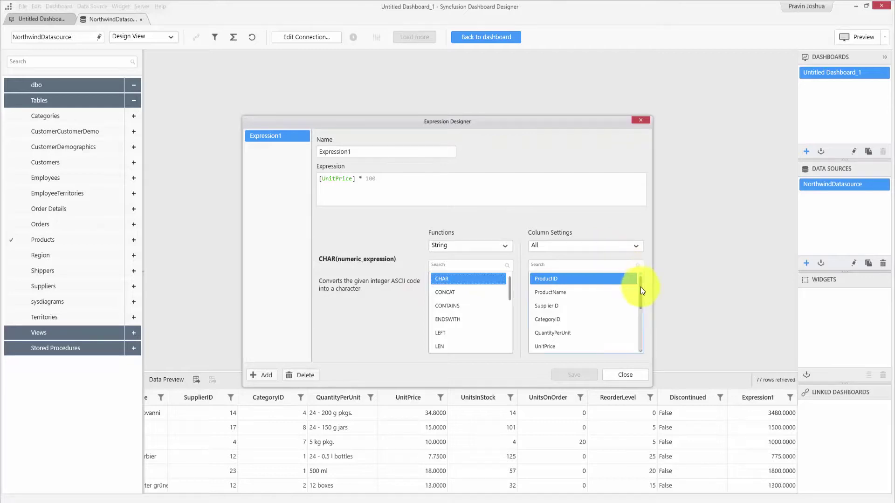
Filter columns to Text, delete Expression1, and start a new expression.
{"action": "mouse_move", "coordinate": [640, 287]}
{"action": "left_mouse_down"}
{"action": "mouse_move", "coordinate": [642, 335]}
{"action": "mouse_move", "coordinate": [642, 279]}
{"action": "left_mouse_up"}
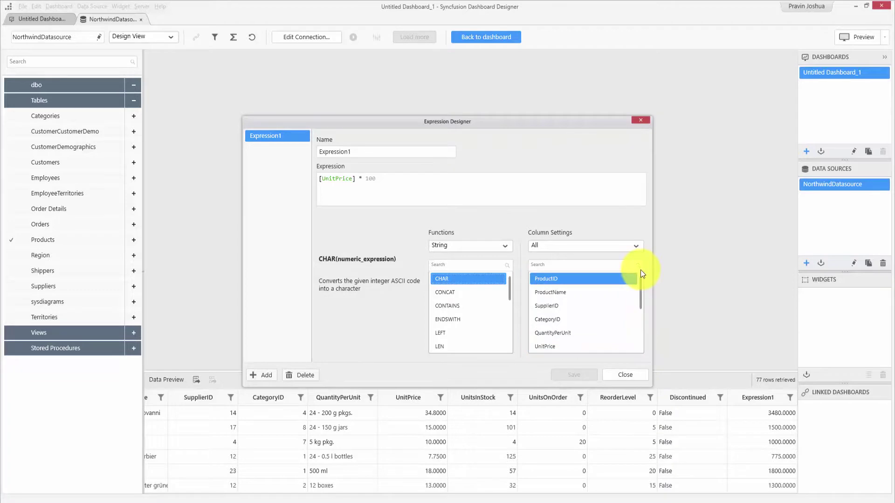
{"action": "left_click", "coordinate": [633, 247]}
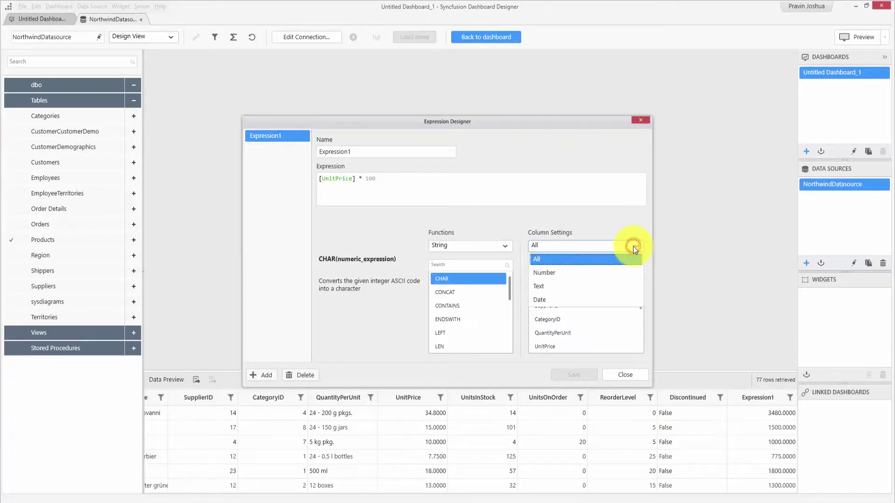
{"action": "left_click", "coordinate": [604, 287]}
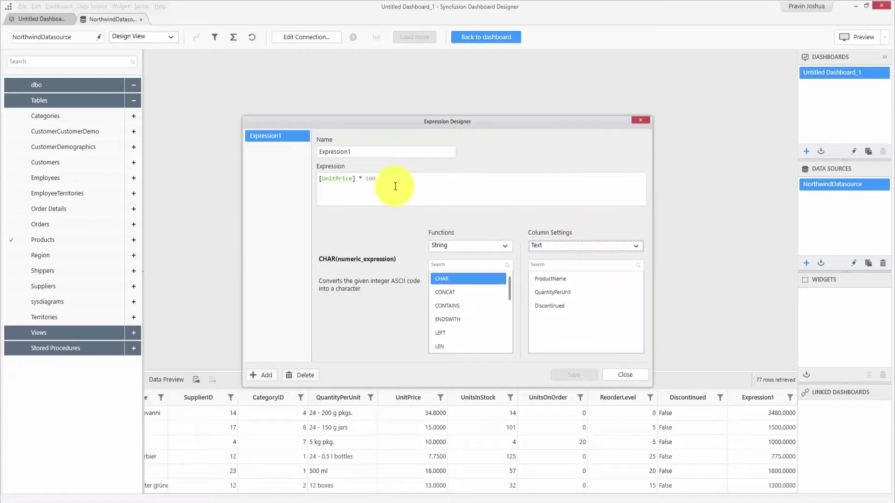
{"action": "left_click", "coordinate": [306, 374]}
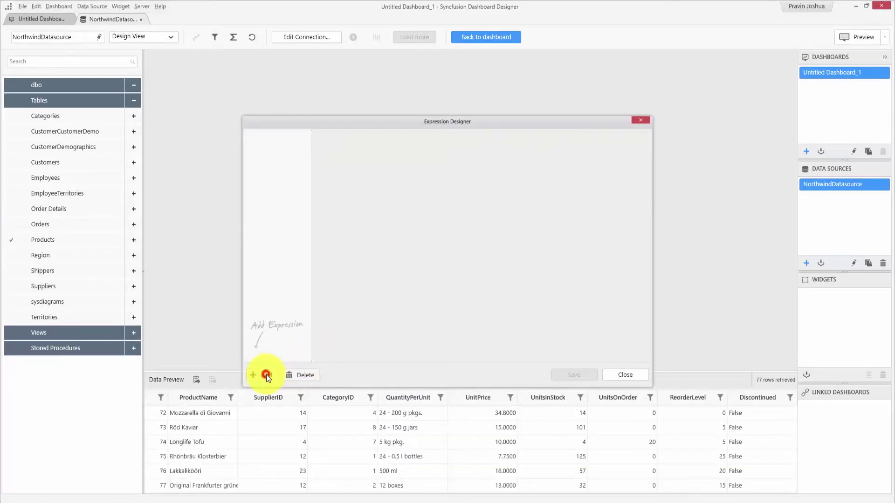
{"action": "left_click", "coordinate": [265, 375]}
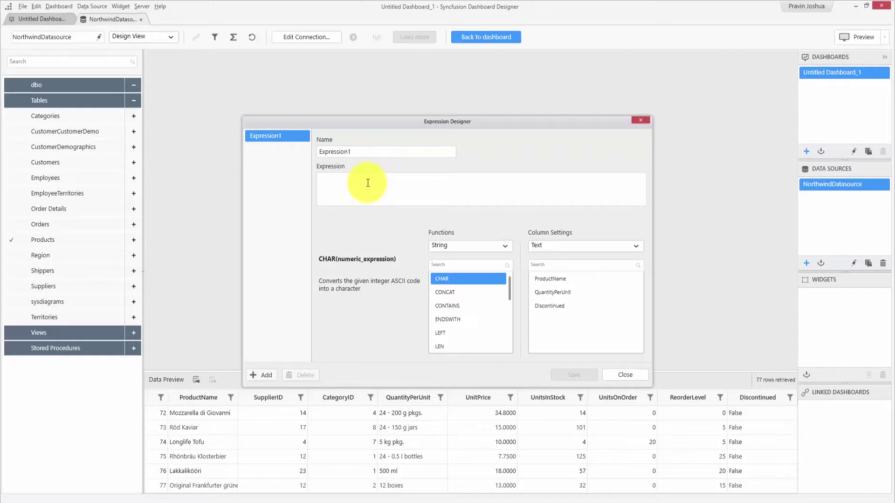
Name the expression TotalAmount and begin its formula with [UnitPrice].
{"action": "double_click", "coordinate": [362, 152]}
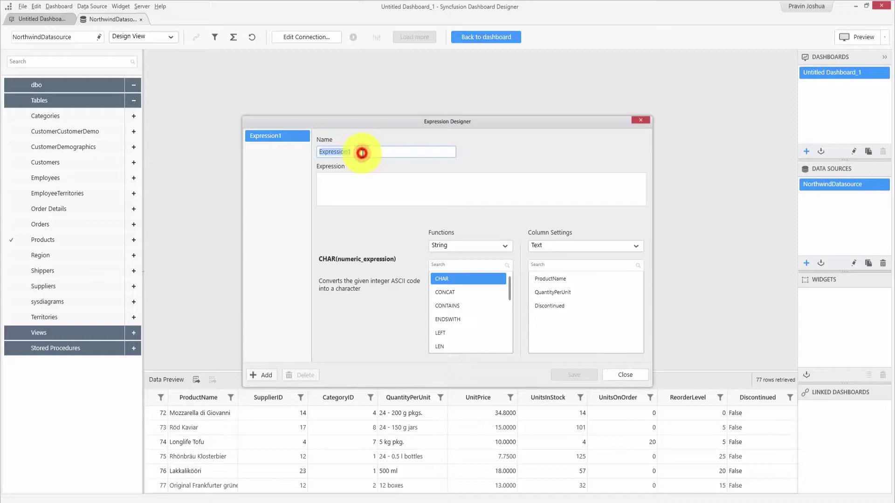
{"action": "type", "text": "TotalAmount"}
{"action": "left_click", "coordinate": [378, 186]}
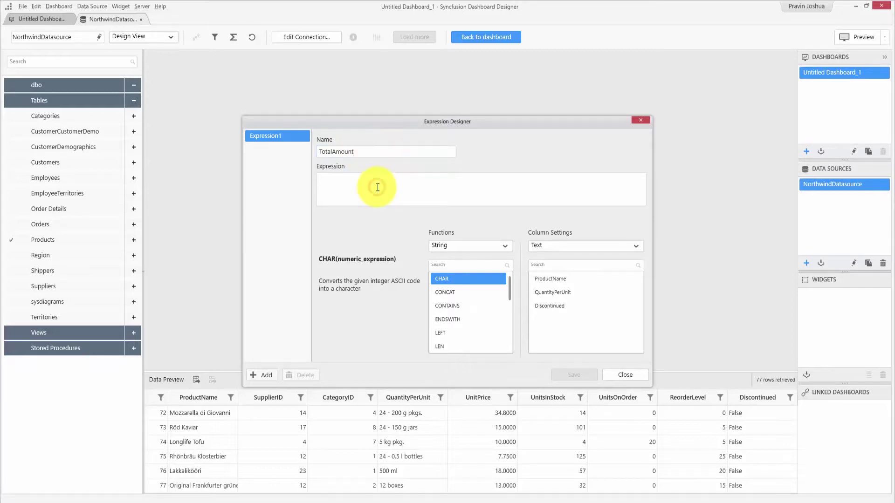
{"action": "type", "text": "Unit"}
{"action": "key", "text": "Return"}
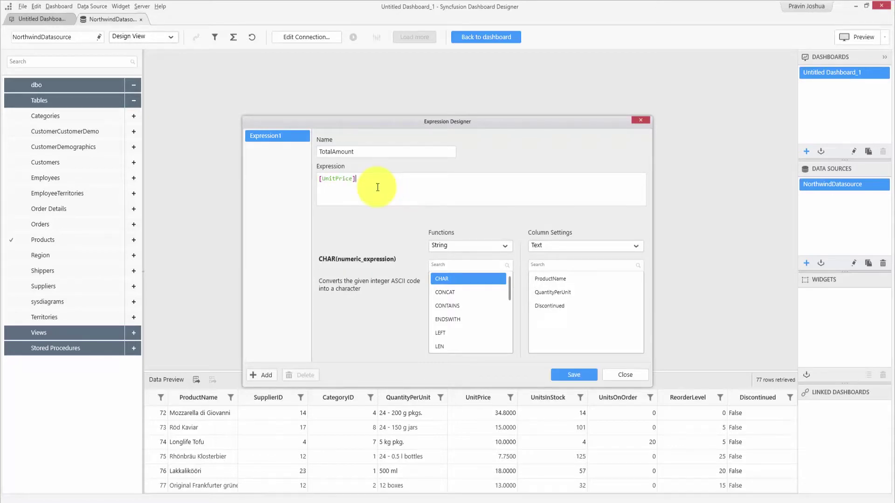
Complete and save the formula [UnitPrice] * ([UnitsInStock] + [UnitsOnOrder]).
{"action": "type", "text": "* (Unit"}
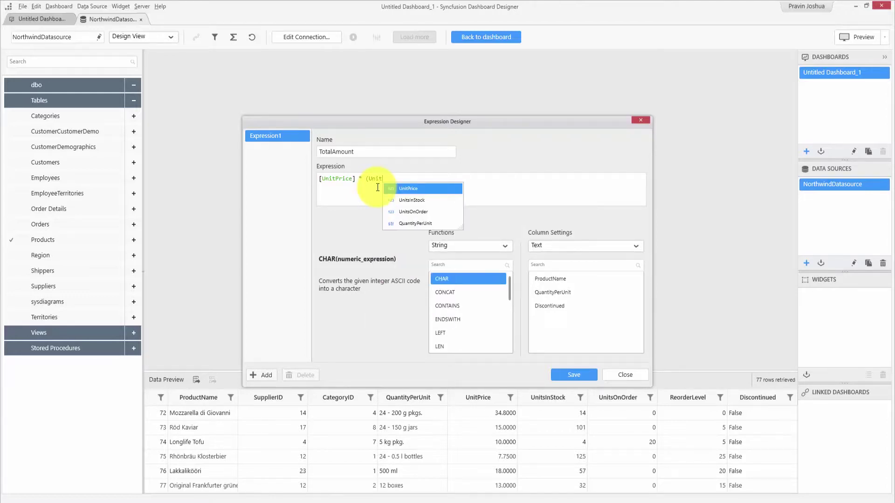
{"action": "key", "text": "Down"}
{"action": "key", "text": "Return"}
{"action": "type", "text": "+ uni"}
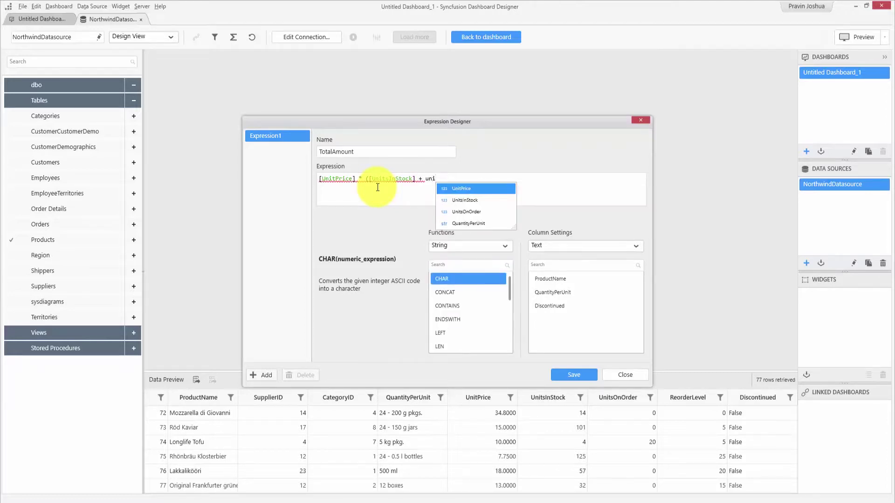
{"action": "key", "text": "Down"}
{"action": "key", "text": "Down"}
{"action": "key", "text": "Return"}
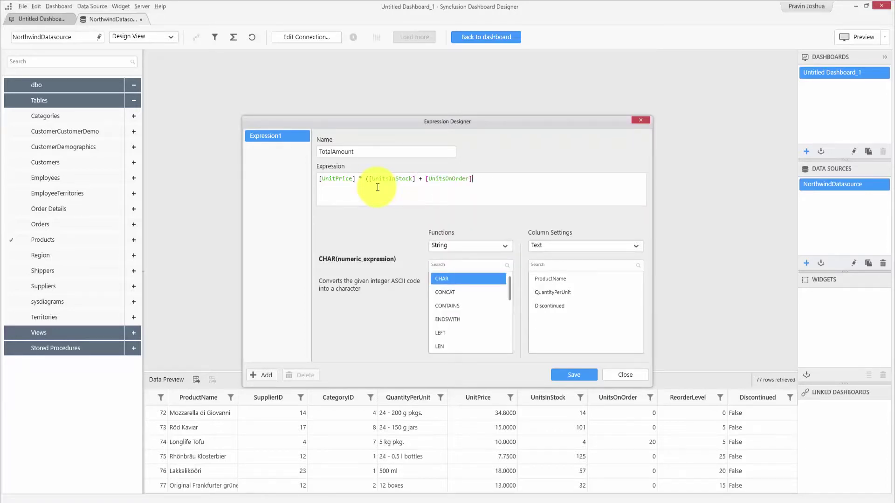
{"action": "type", "text": ")"}
{"action": "left_click", "coordinate": [569, 380]}
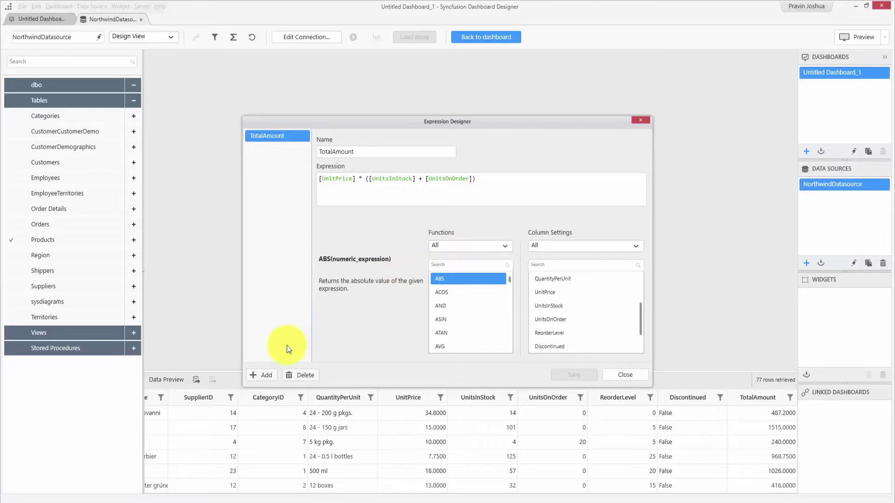
{"action": "left_click", "coordinate": [265, 373]}
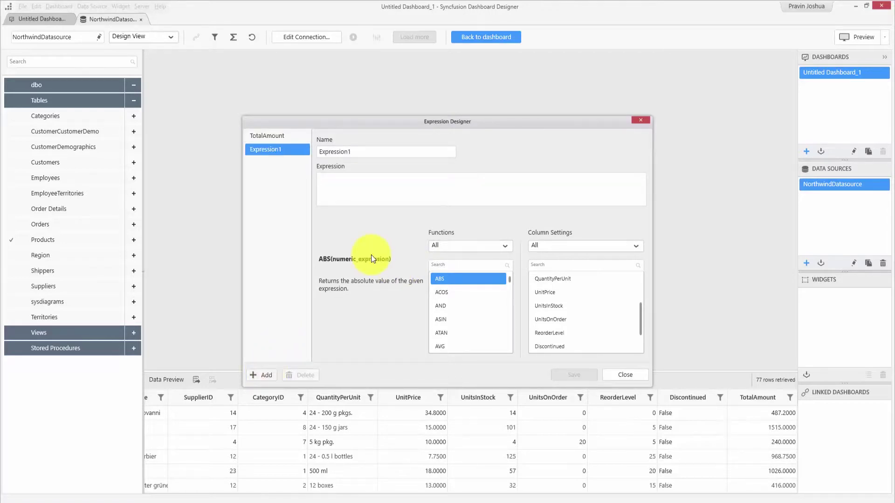
Draft COUNT([ProductID]) * [UnitPrice], then close the Expression Designer without saving it.
{"action": "left_click", "coordinate": [447, 189]}
{"action": "type", "text": "cou"}
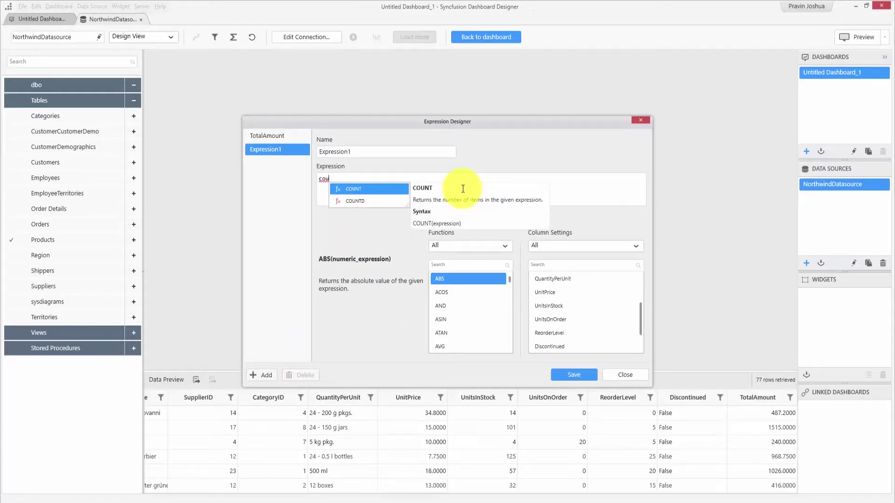
{"action": "key", "text": "Return"}
{"action": "type", "text": "pr"}
{"action": "key", "text": "Return"}
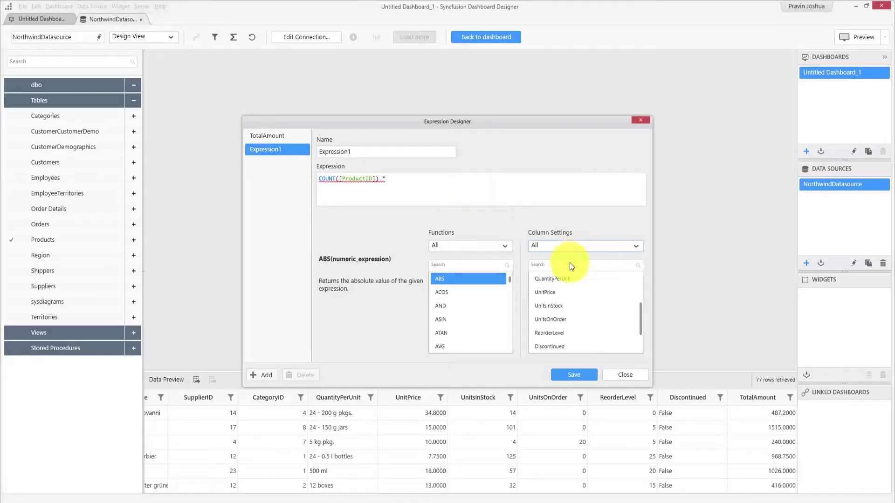
{"action": "double_click", "coordinate": [549, 292]}
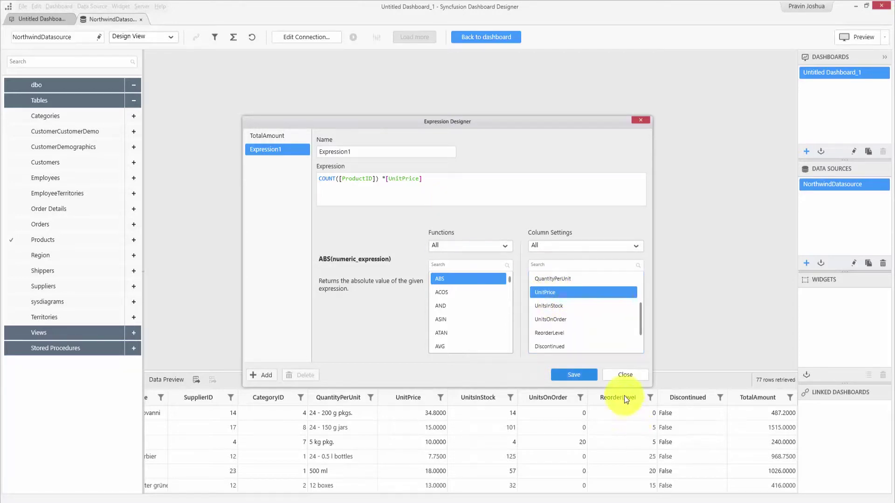
{"action": "left_click", "coordinate": [617, 376]}
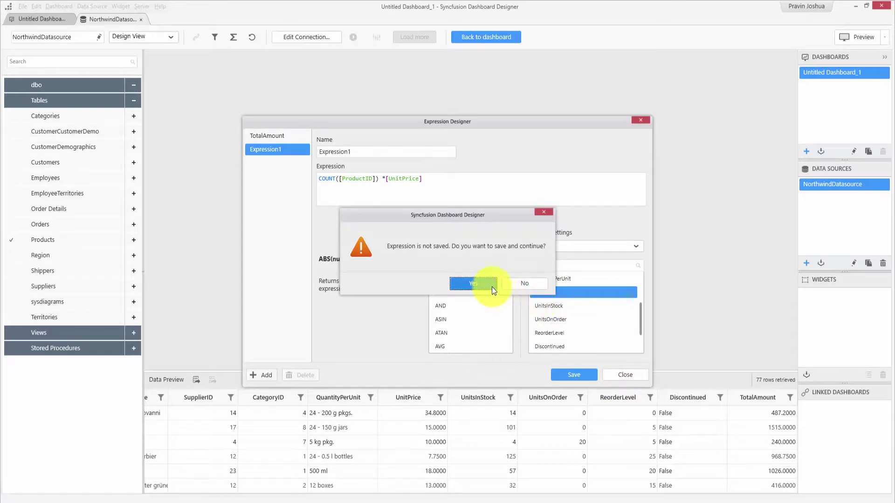
{"action": "left_click", "coordinate": [523, 287]}
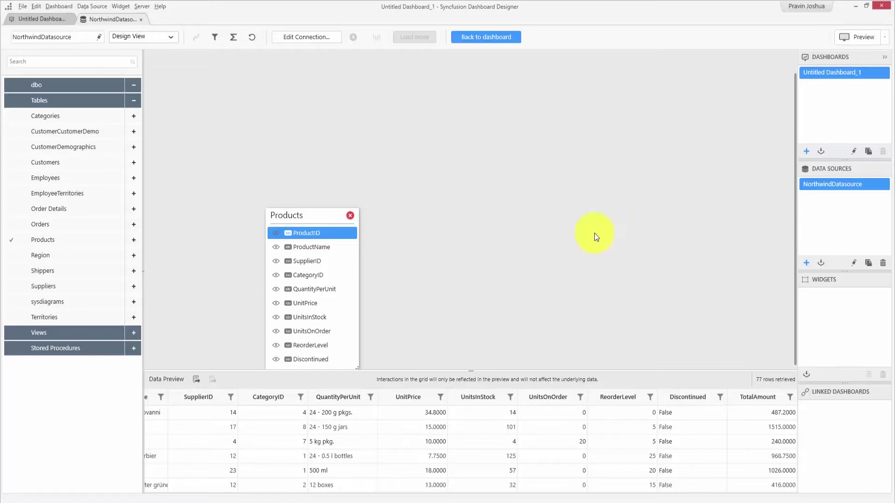
Open the Products data filters and add a new filter condition.
{"action": "left_click", "coordinate": [213, 38]}
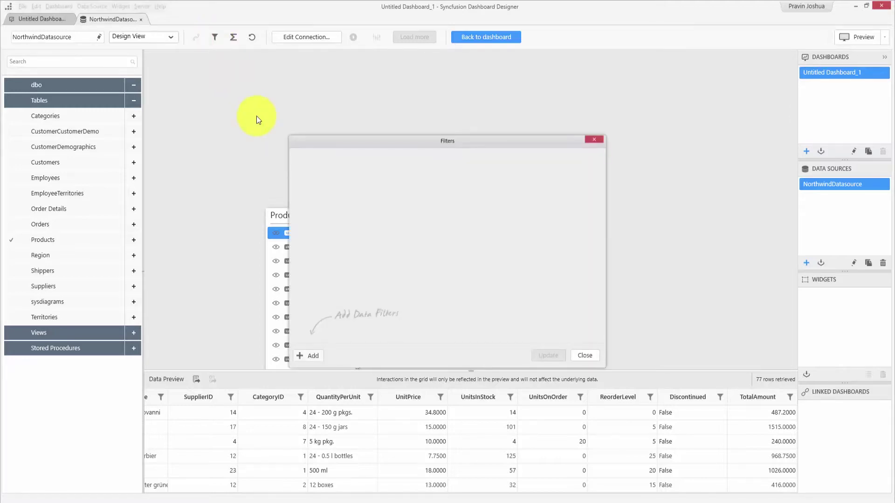
{"action": "left_click", "coordinate": [311, 355]}
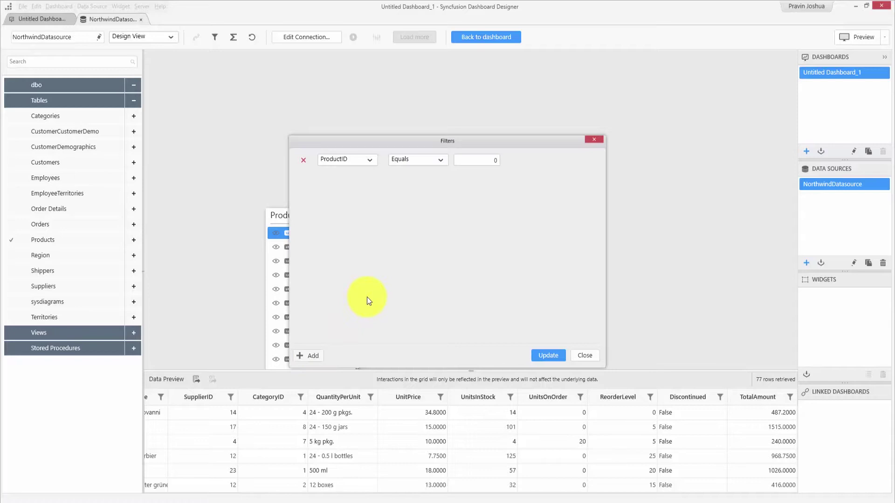
{"action": "key", "text": "Tab"}
{"action": "left_click", "coordinate": [438, 160]}
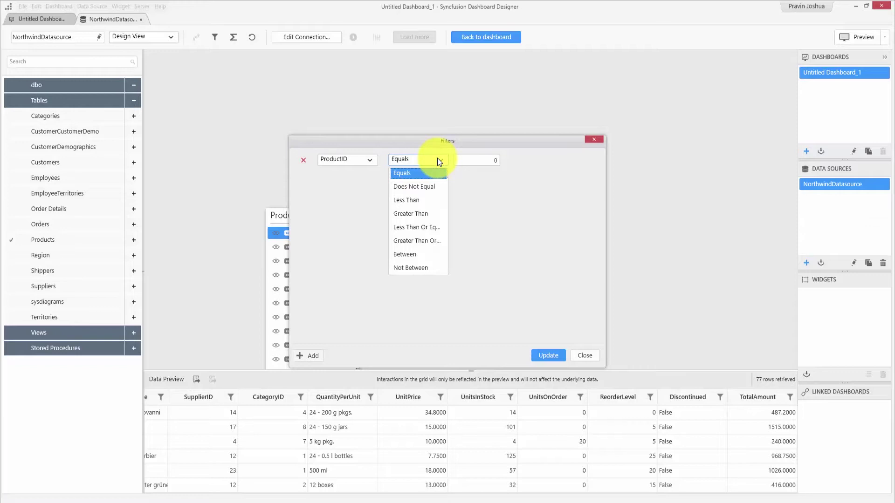
{"action": "left_click", "coordinate": [437, 160]}
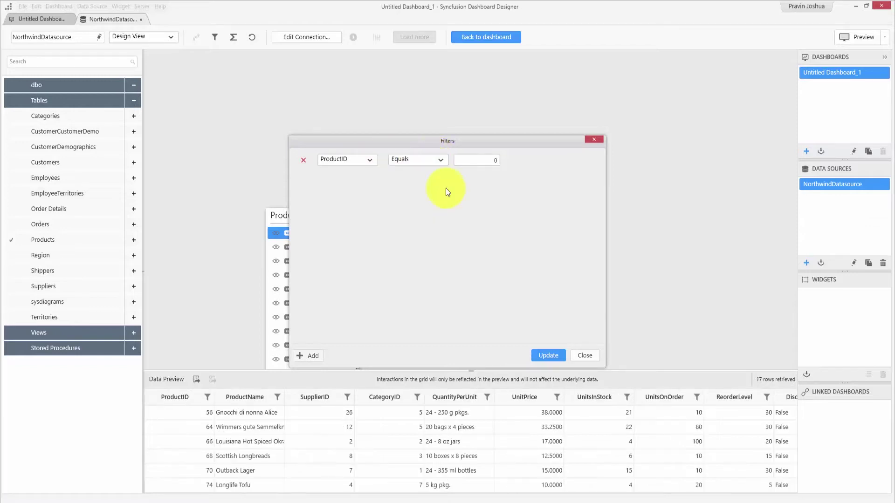
{"action": "left_click", "coordinate": [440, 160]}
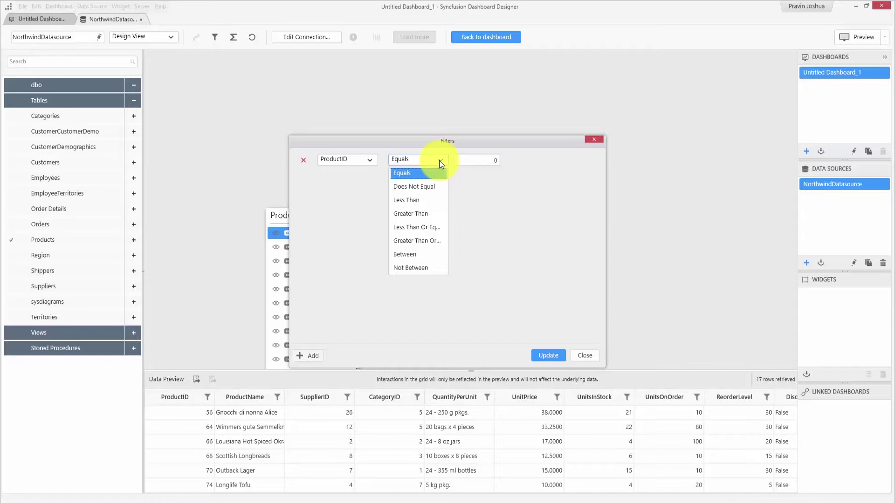
{"action": "left_click", "coordinate": [370, 158]}
Make the condition UnitsOnOrder Greater Than 0.
{"action": "left_click", "coordinate": [368, 161]}
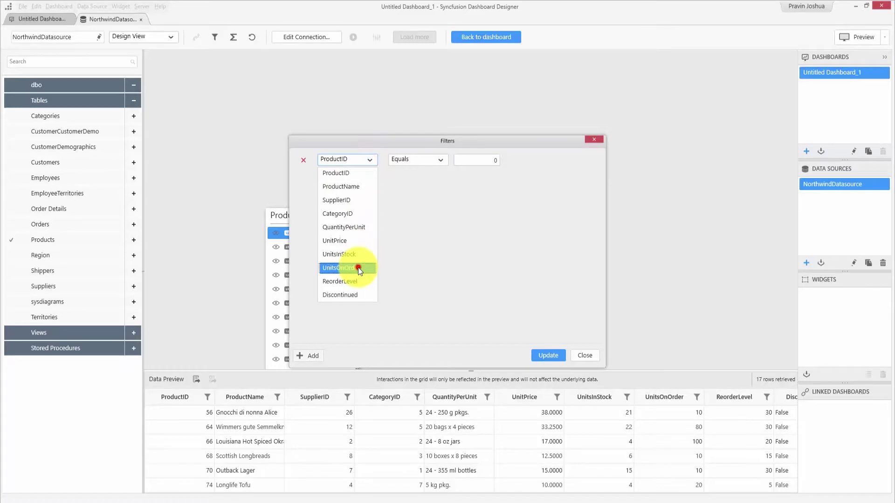
{"action": "left_click", "coordinate": [358, 267]}
{"action": "left_click", "coordinate": [430, 159]}
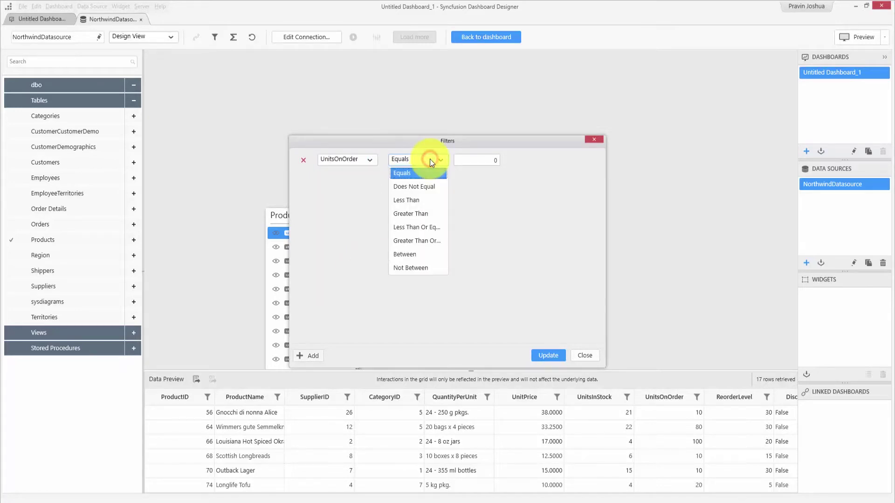
{"action": "left_click", "coordinate": [420, 215]}
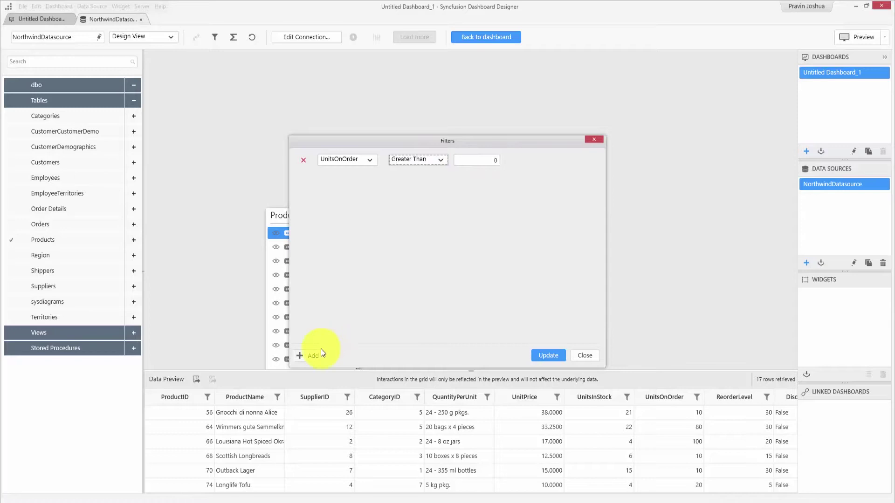
Add an AND condition on ProductName with Inclusion, excluding Alice Mutton and Aniseed Syrup.
{"action": "left_click", "coordinate": [311, 356]}
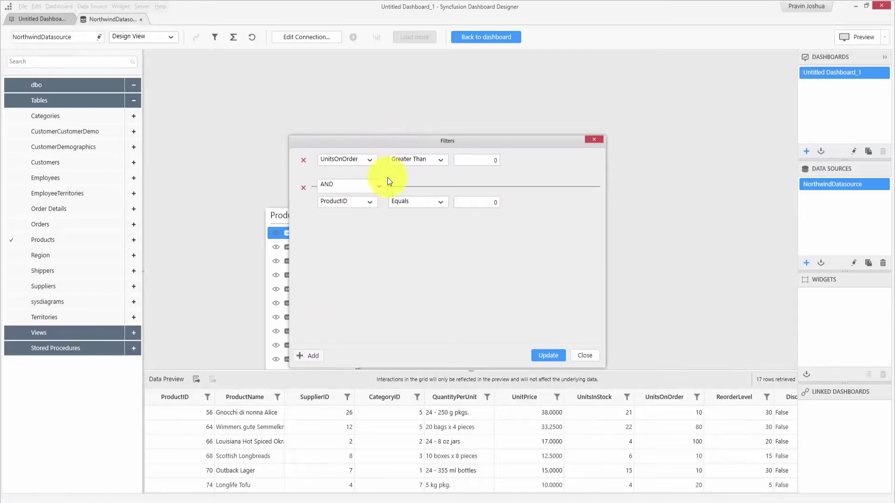
{"action": "left_click", "coordinate": [379, 186]}
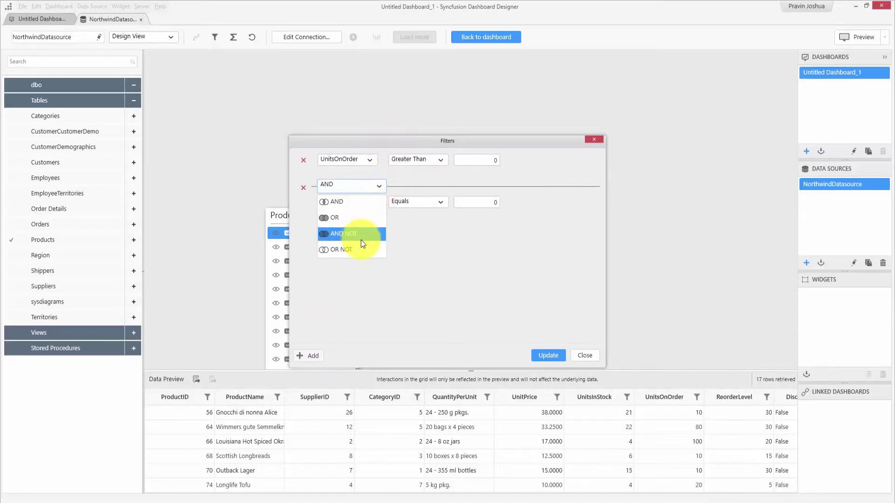
{"action": "left_click", "coordinate": [357, 201]}
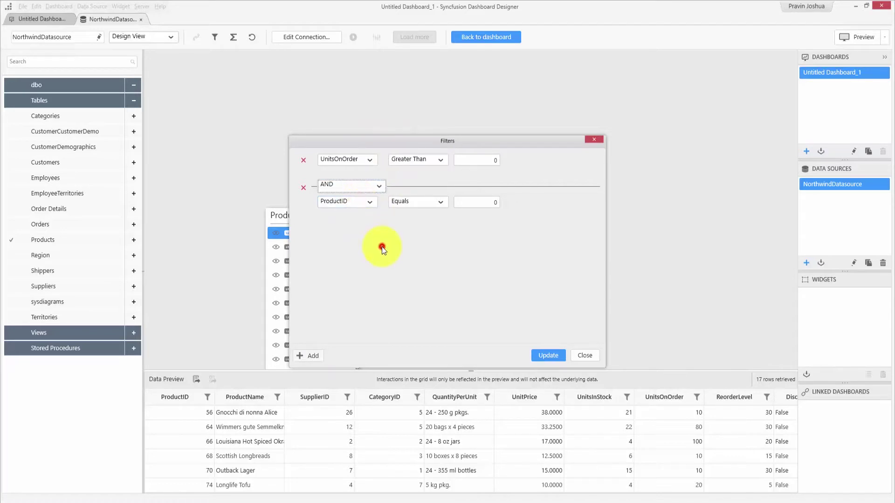
{"action": "left_click", "coordinate": [367, 201]}
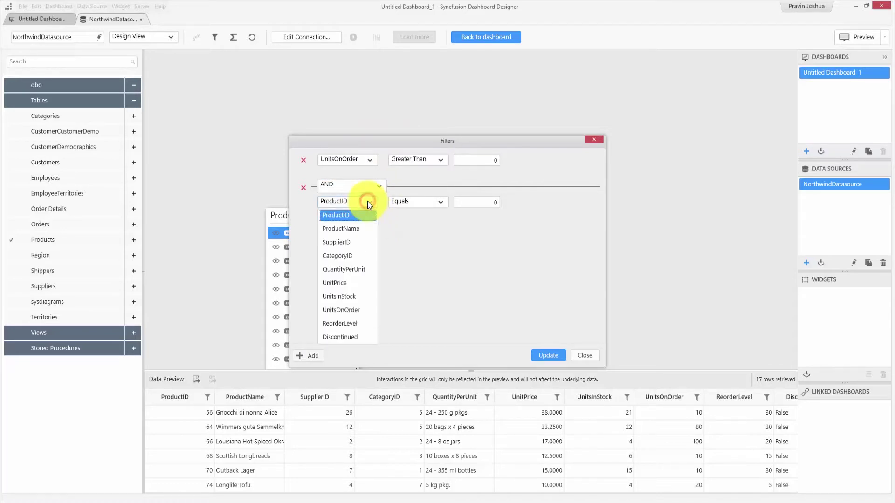
{"action": "left_click", "coordinate": [360, 230]}
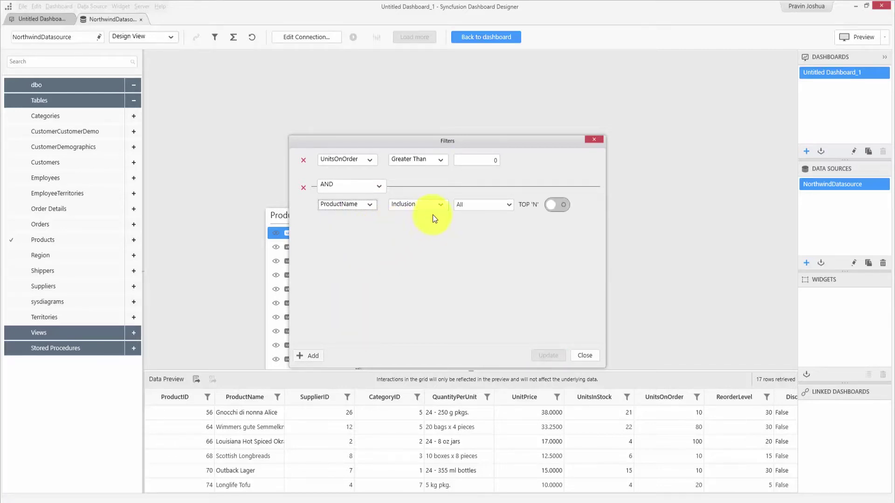
{"action": "left_click", "coordinate": [444, 203]}
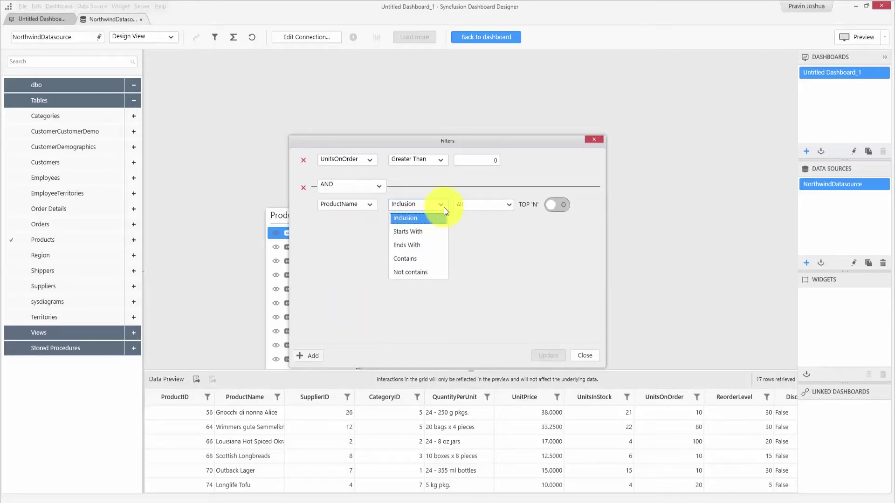
{"action": "left_click", "coordinate": [434, 216]}
{"action": "left_click", "coordinate": [494, 206]}
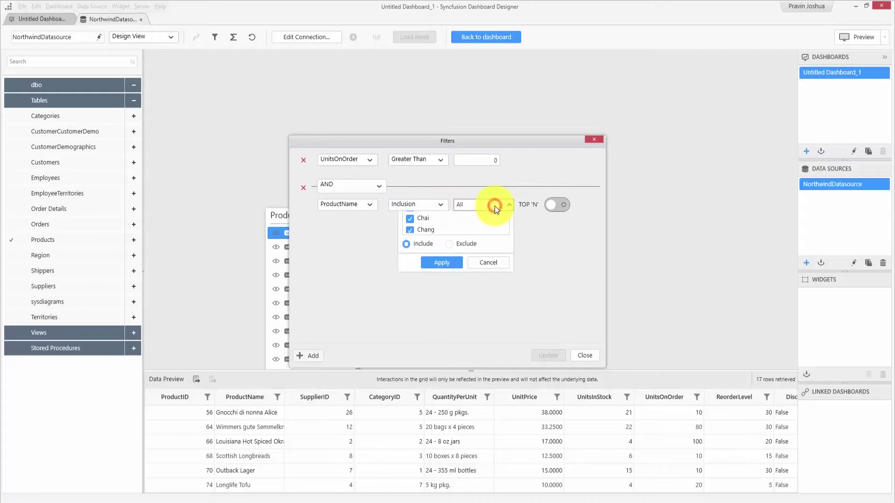
{"action": "left_click", "coordinate": [409, 240]}
{"action": "left_click", "coordinate": [410, 249]}
{"action": "left_click", "coordinate": [440, 340]}
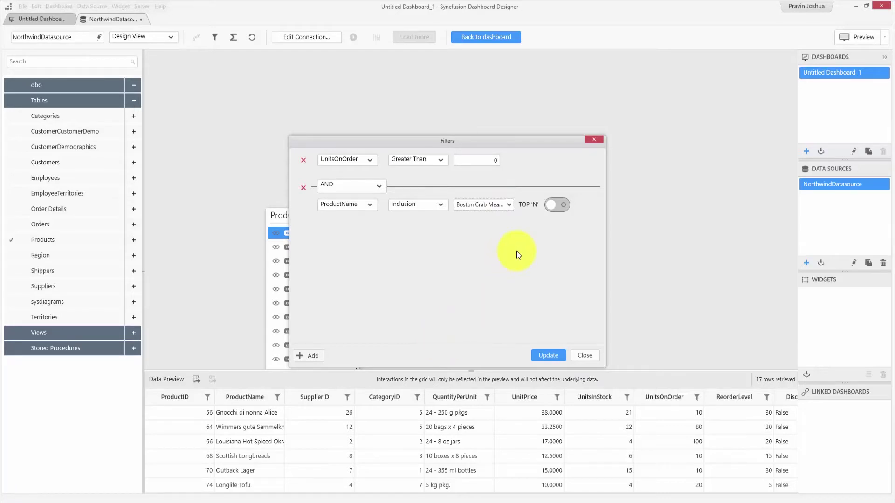
Try a Top N rule on ProductName with Count, then turn Top N off.
{"action": "left_click", "coordinate": [561, 206]}
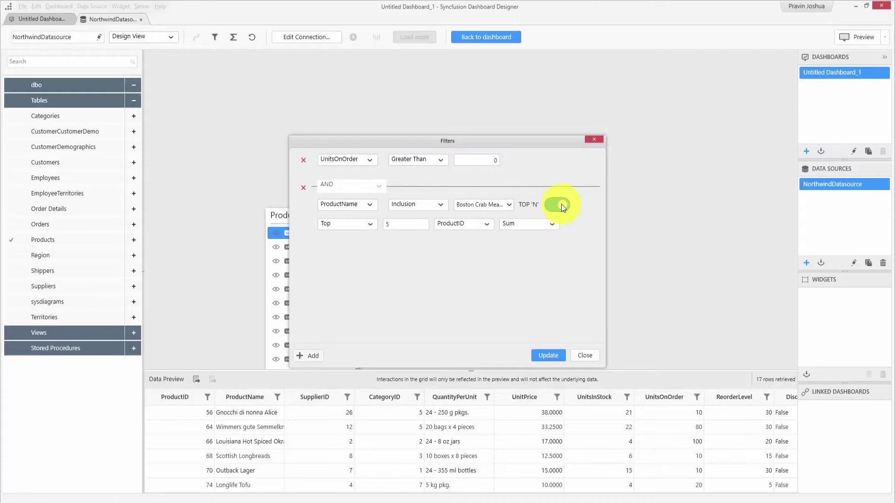
{"action": "left_click", "coordinate": [486, 228]}
{"action": "left_click", "coordinate": [476, 248]}
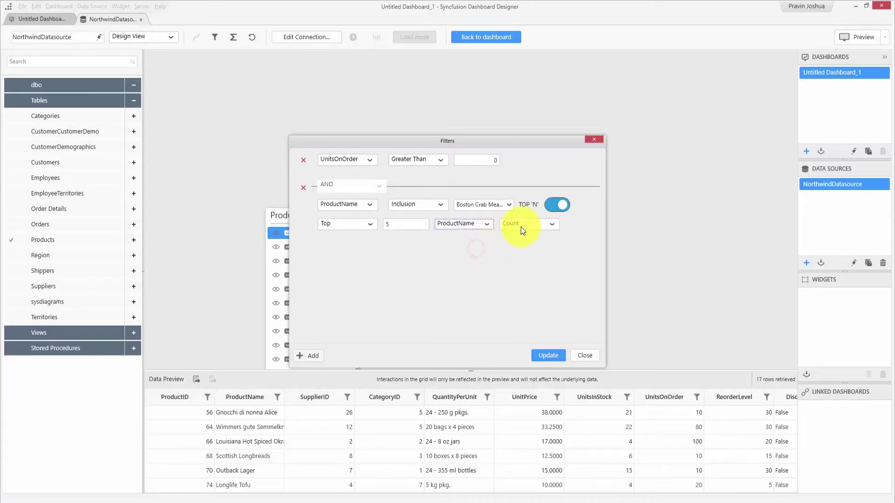
{"action": "left_click", "coordinate": [521, 227]}
{"action": "left_click", "coordinate": [502, 223]}
{"action": "left_click", "coordinate": [546, 206]}
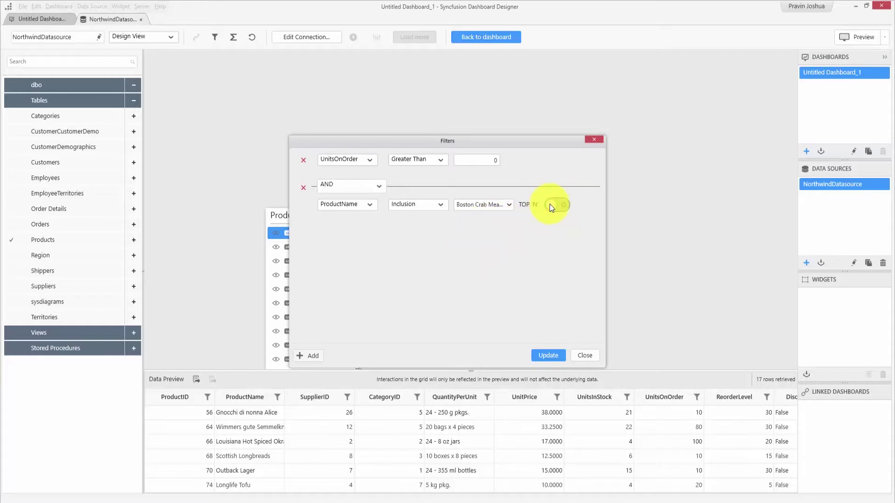
Update the filters so the Products preview drops to 16 rows.
{"action": "left_click", "coordinate": [547, 355]}
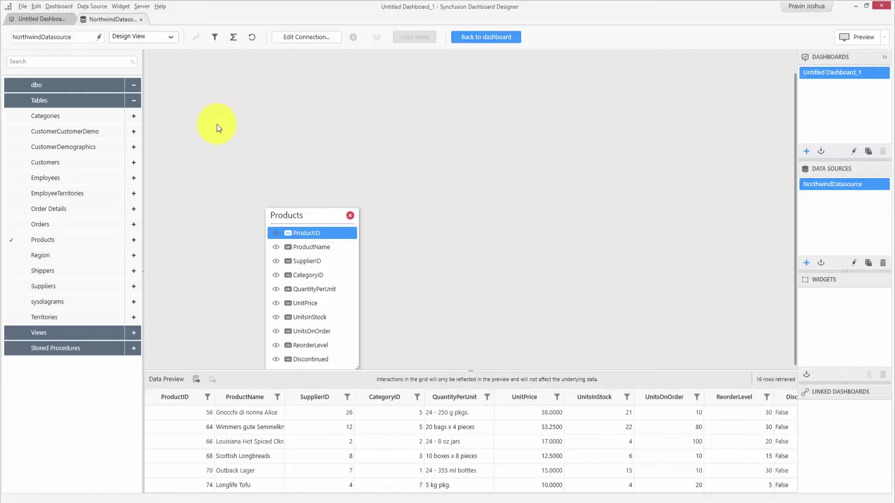
Drag the Categories table onto the design canvas beside Products.
{"action": "left_click_drag", "start_coordinate": [120, 116], "coordinate": [490, 153]}
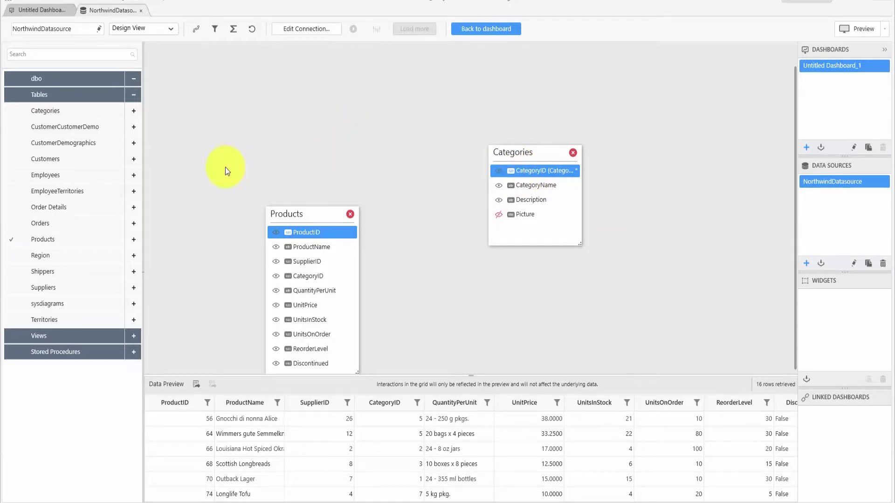
{"action": "left_click_drag", "start_coordinate": [43, 223], "coordinate": [246, 186]}
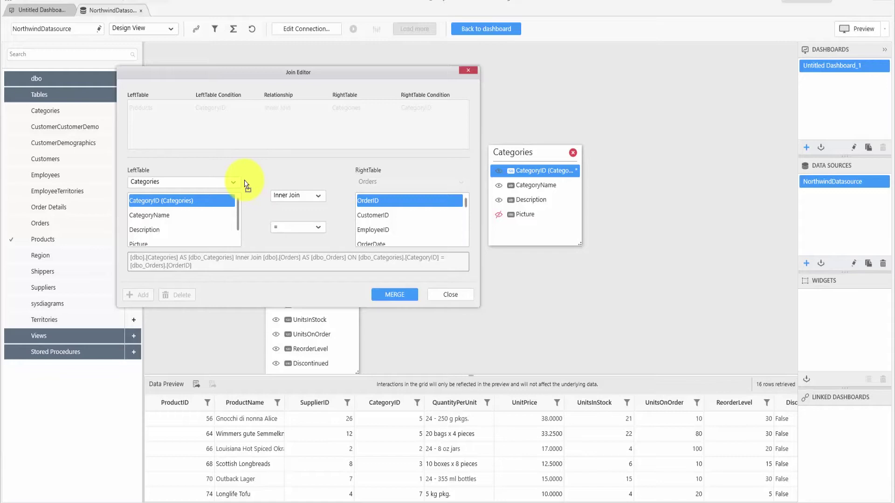
{"action": "left_click", "coordinate": [365, 215]}
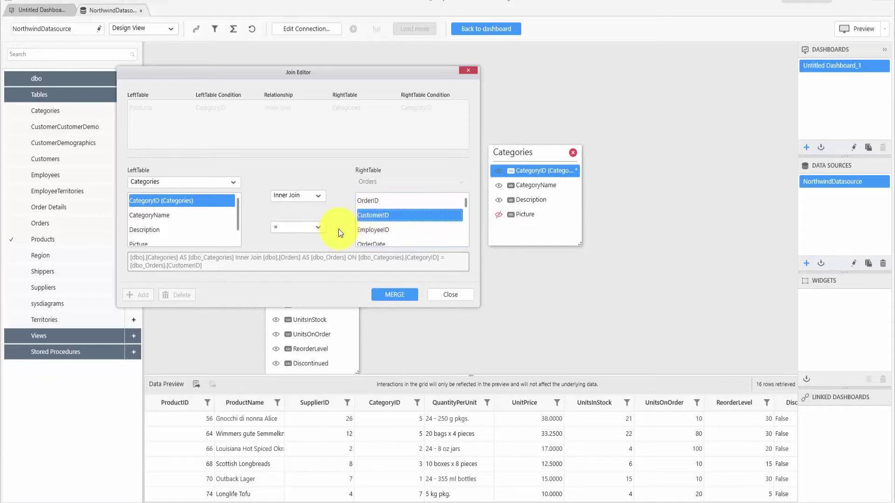
{"action": "left_click", "coordinate": [450, 295]}
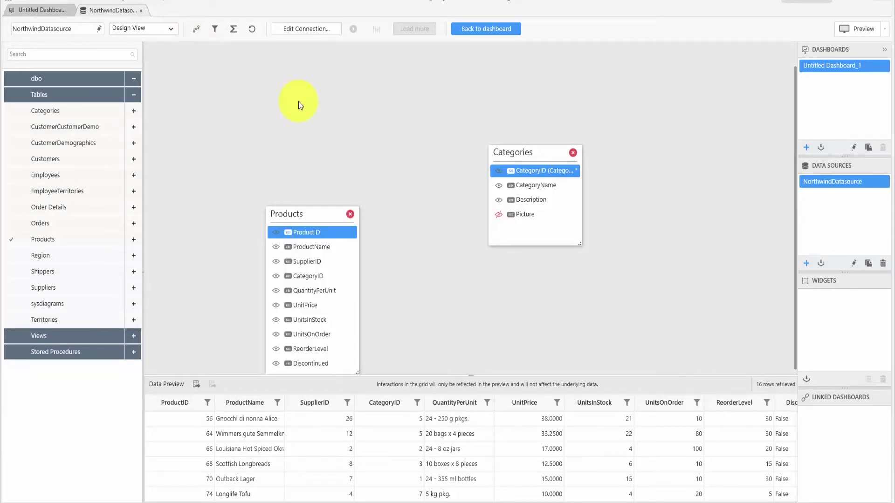
{"action": "left_click", "coordinate": [197, 30]}
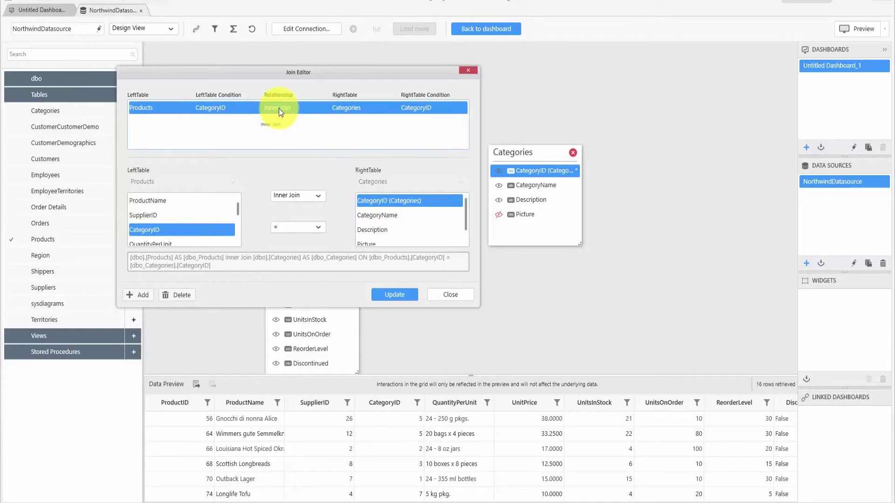
{"action": "left_click", "coordinate": [318, 197]}
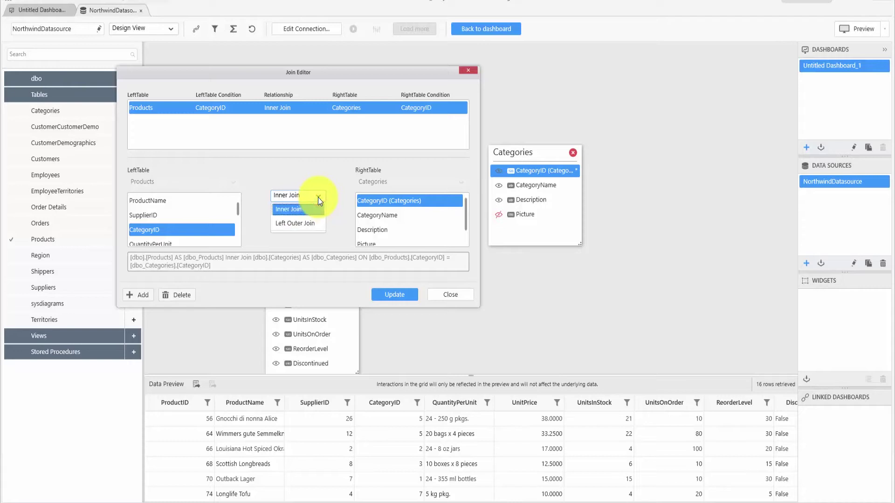
{"action": "left_click", "coordinate": [320, 253]}
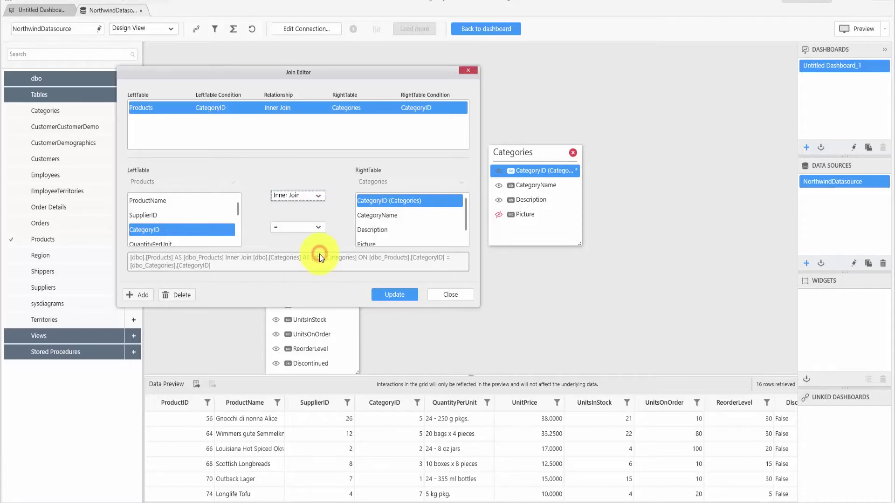
{"action": "left_click", "coordinate": [318, 228]}
{"action": "left_click", "coordinate": [318, 226]}
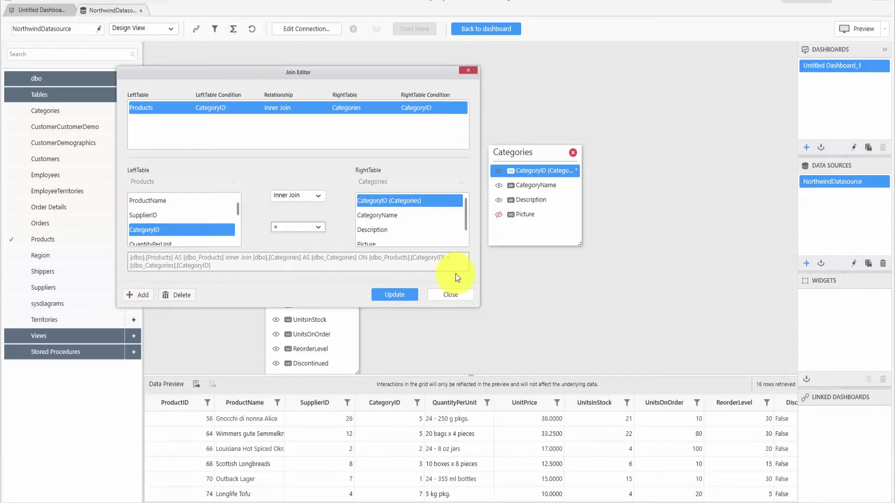
{"action": "left_click", "coordinate": [457, 294]}
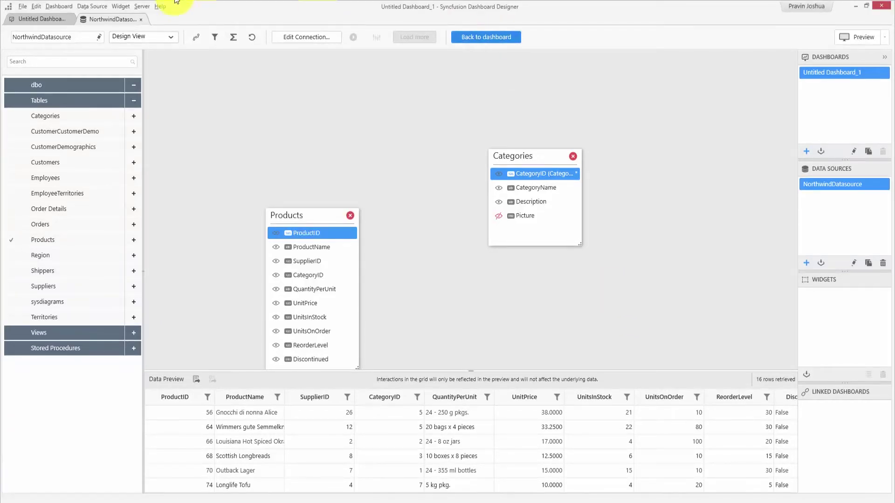
{"action": "left_click", "coordinate": [167, 34]}
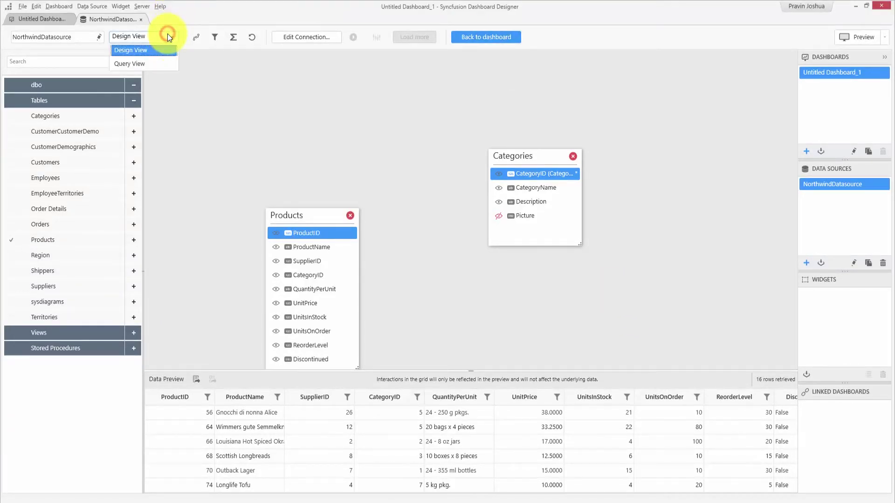
{"action": "left_click", "coordinate": [153, 63]}
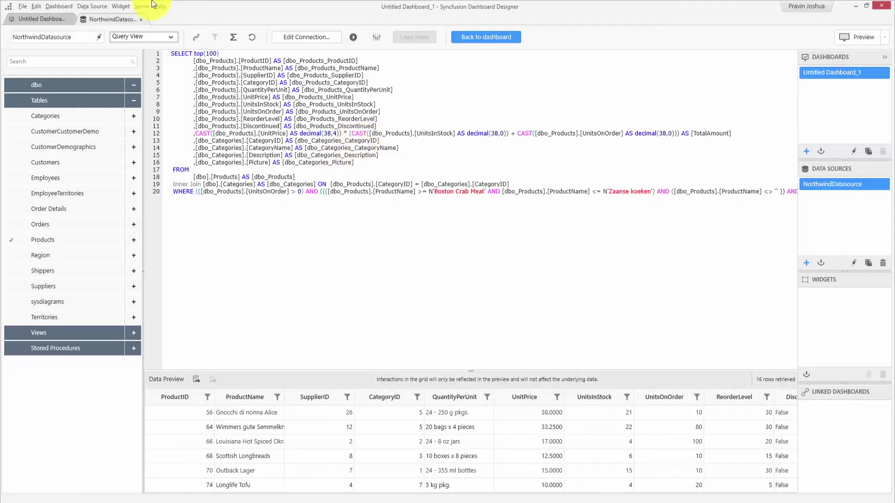
{"action": "left_click", "coordinate": [142, 36]}
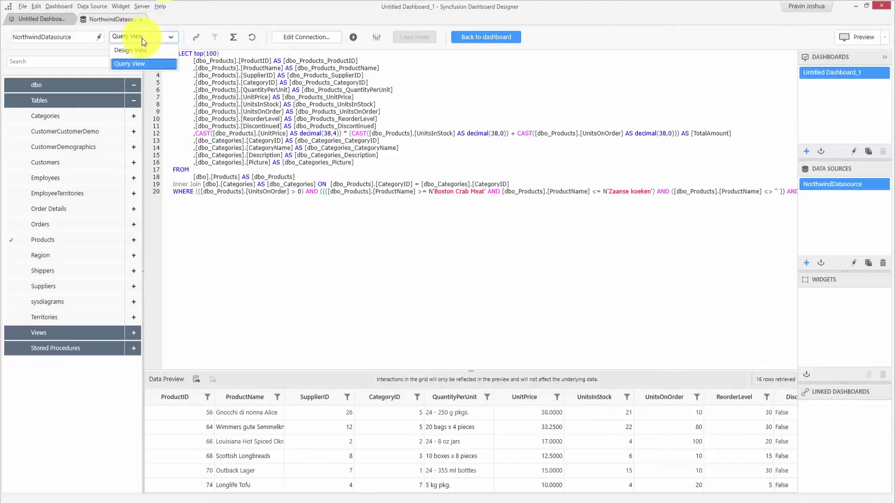
{"action": "left_click", "coordinate": [143, 51]}
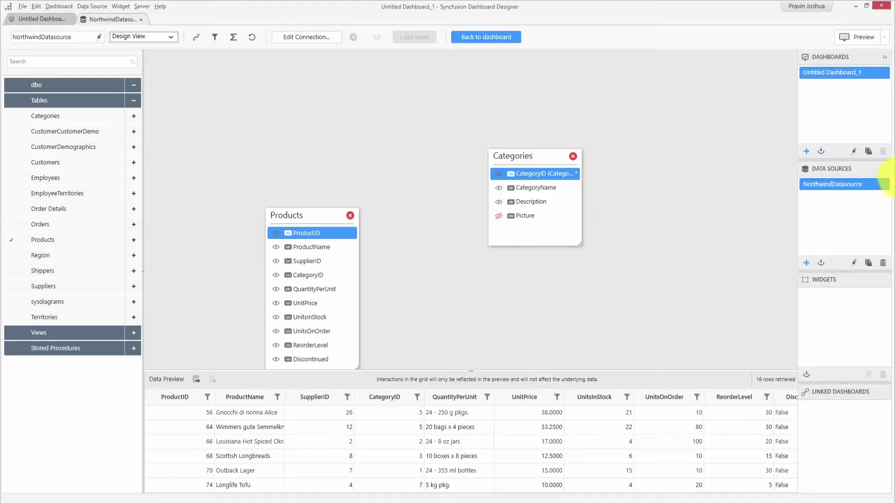
Start exporting NorthwindDatasource to a .syds file, then cancel the save.
{"action": "right_click", "coordinate": [848, 184]}
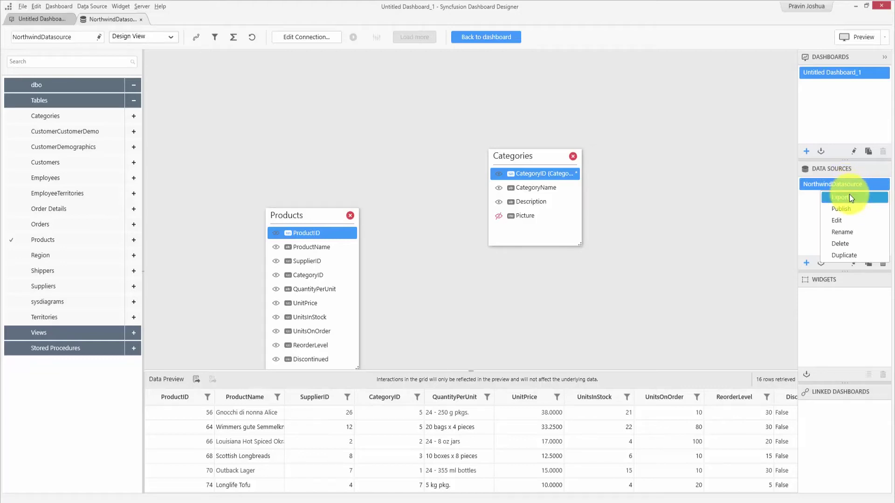
{"action": "left_click", "coordinate": [849, 196]}
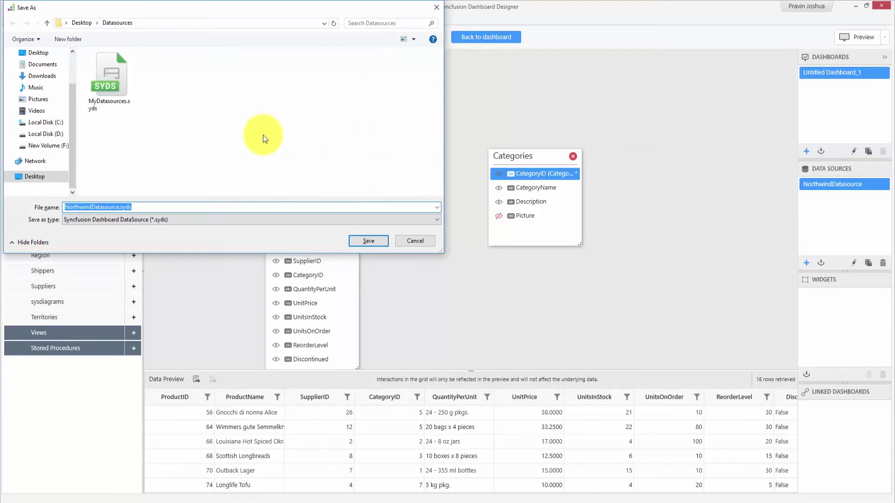
{"action": "left_click", "coordinate": [419, 241]}
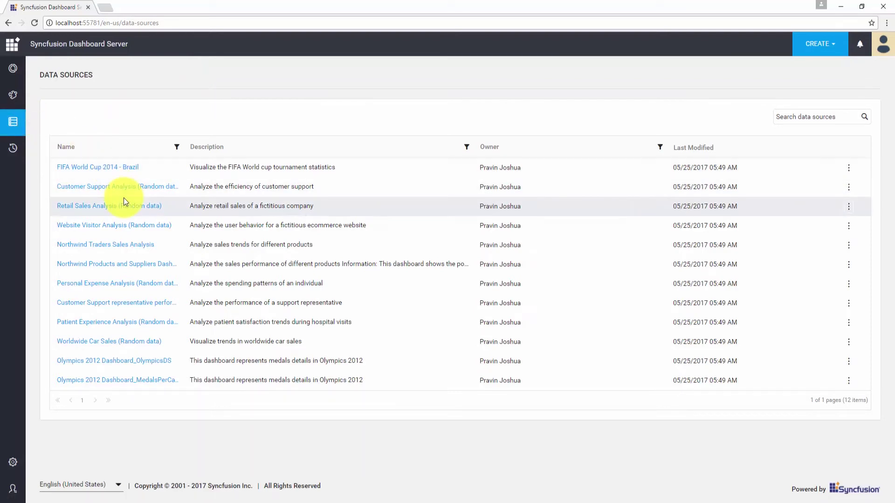
View the options menu of the FIFA World Cup data source on the server.
{"action": "left_click", "coordinate": [848, 168]}
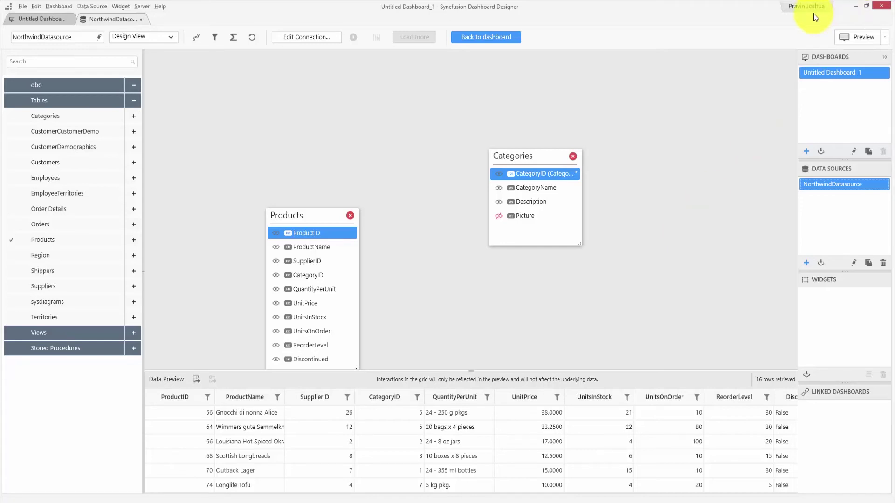
Open the Publish Data Source dialog from the Server menu.
{"action": "right_click", "coordinate": [841, 186]}
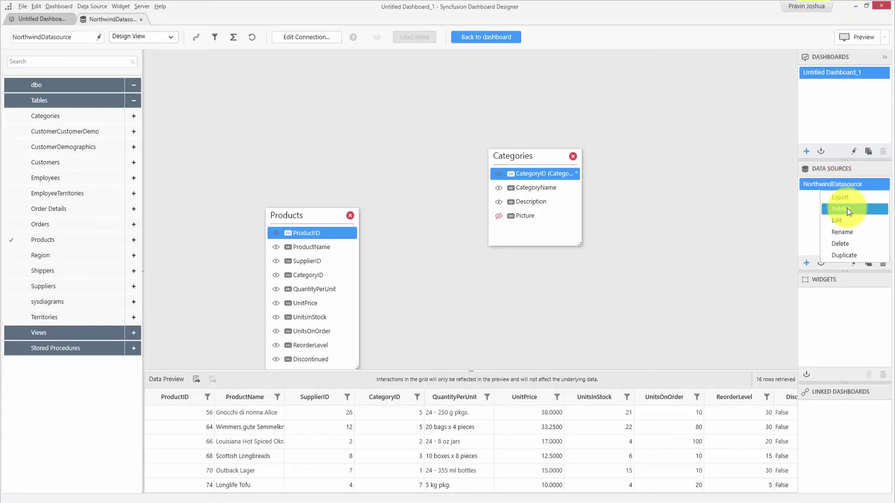
{"action": "key", "text": "Escape"}
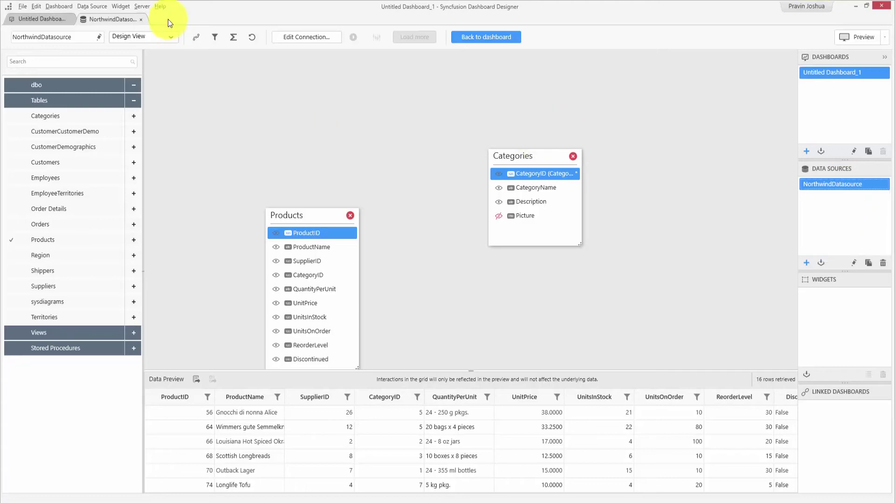
{"action": "left_click", "coordinate": [141, 9]}
{"action": "mouse_move", "coordinate": [138, 31]}
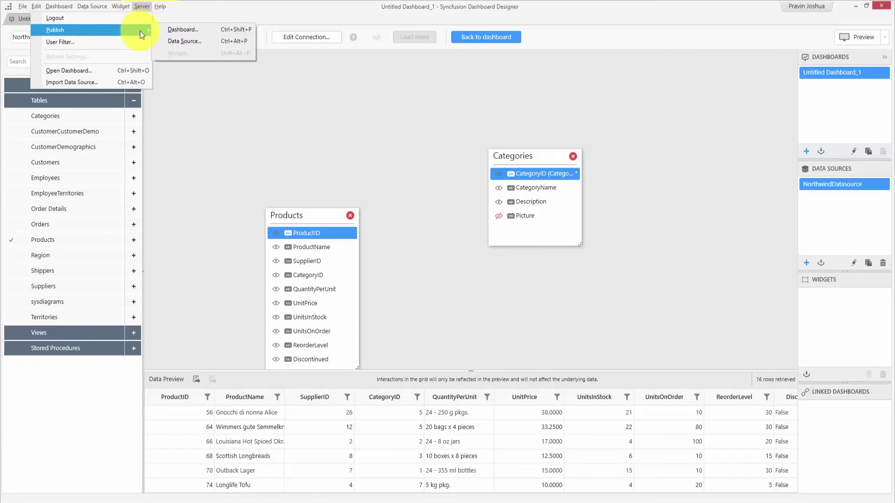
{"action": "left_click", "coordinate": [177, 41]}
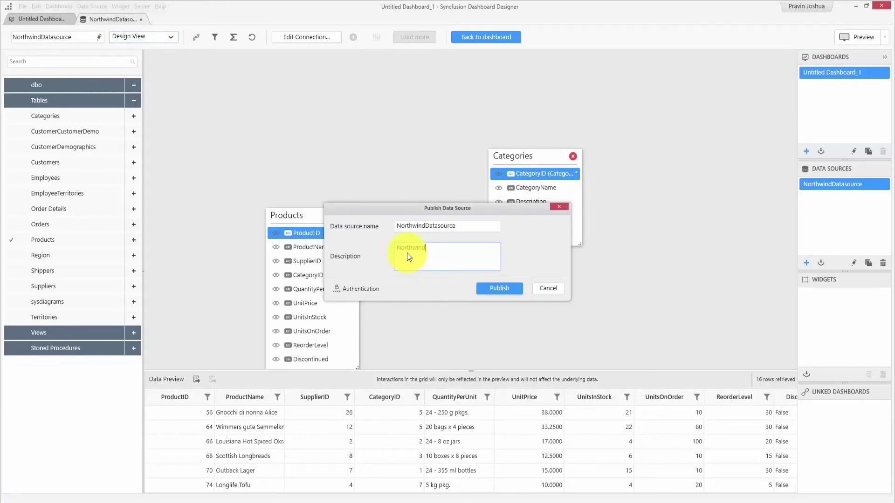
Publish NorthwindDatasource with description 'Northwind product and category details', then return to the server.
{"action": "type", "text": "product and category details"}
{"action": "left_click", "coordinate": [493, 287]}
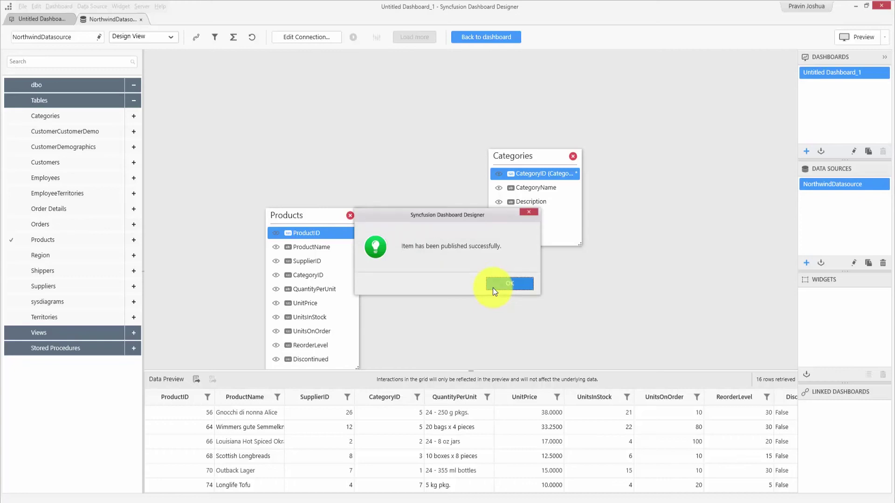
{"action": "left_click", "coordinate": [502, 287]}
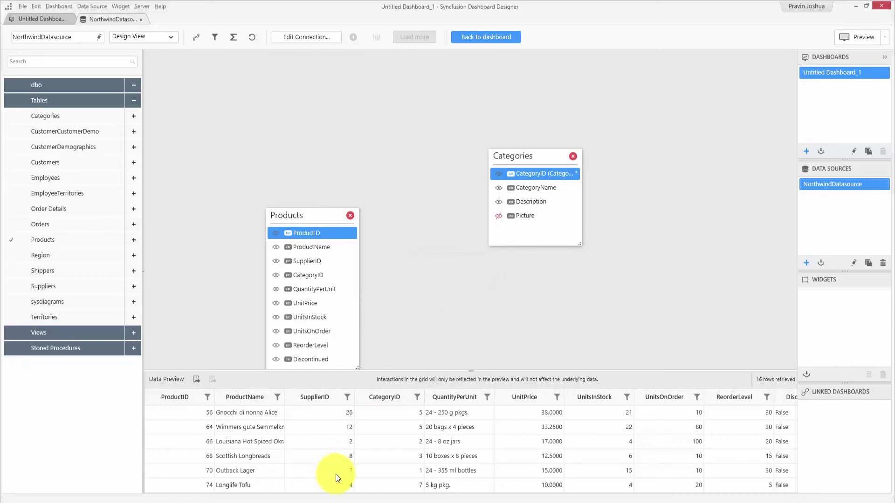
{"action": "left_click", "coordinate": [315, 498]}
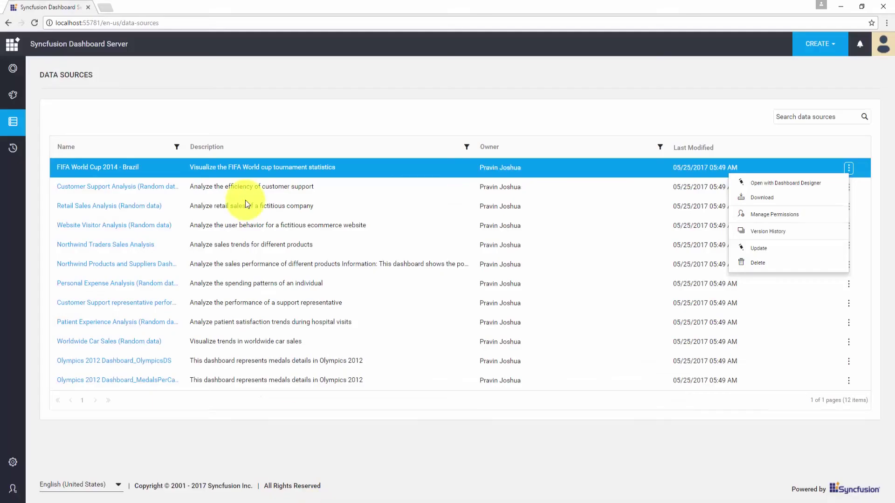
Reload the Data Sources page so NorthwindDatasource appears among 13 sources.
{"action": "left_click", "coordinate": [171, 25]}
{"action": "key", "text": "Return"}
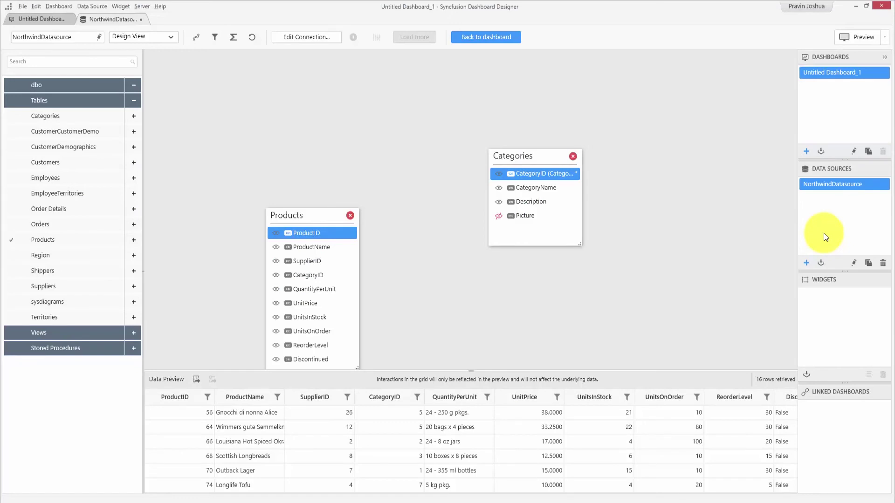
Import NorthwindDatasource from the server's data sources as NorthwindDatasource_Imported.
{"action": "left_click", "coordinate": [821, 263]}
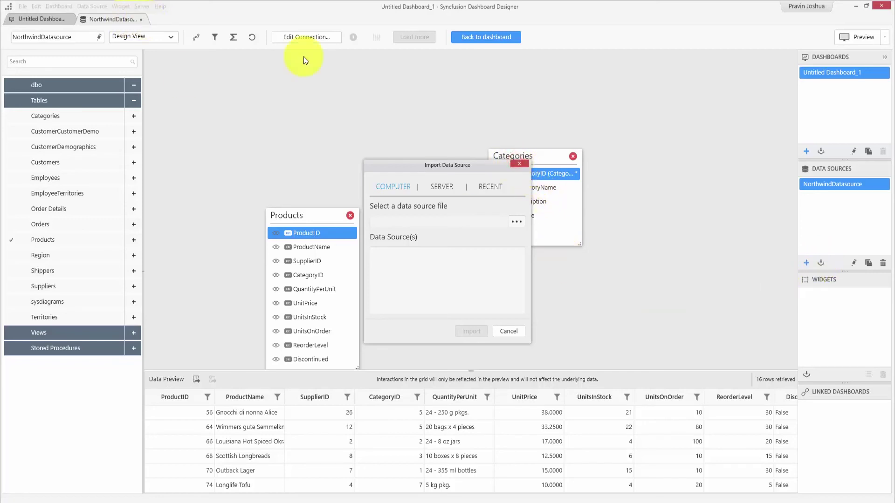
{"action": "left_click", "coordinate": [522, 163]}
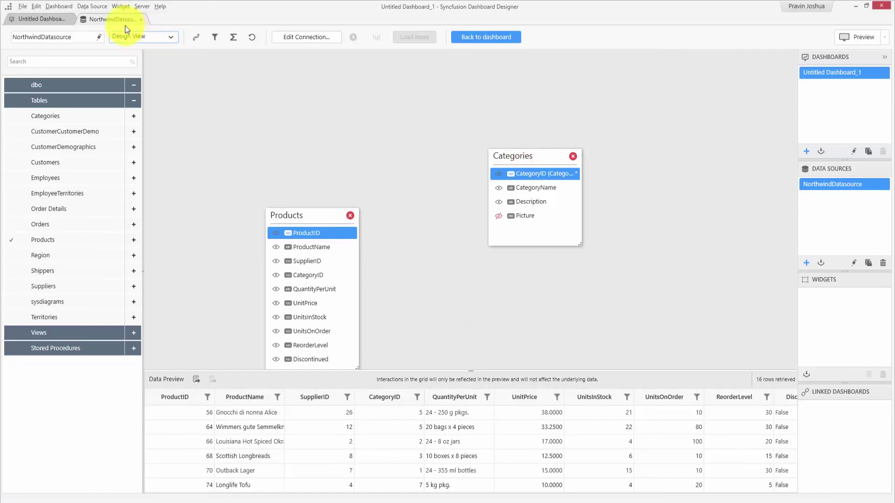
{"action": "left_click", "coordinate": [96, 7]}
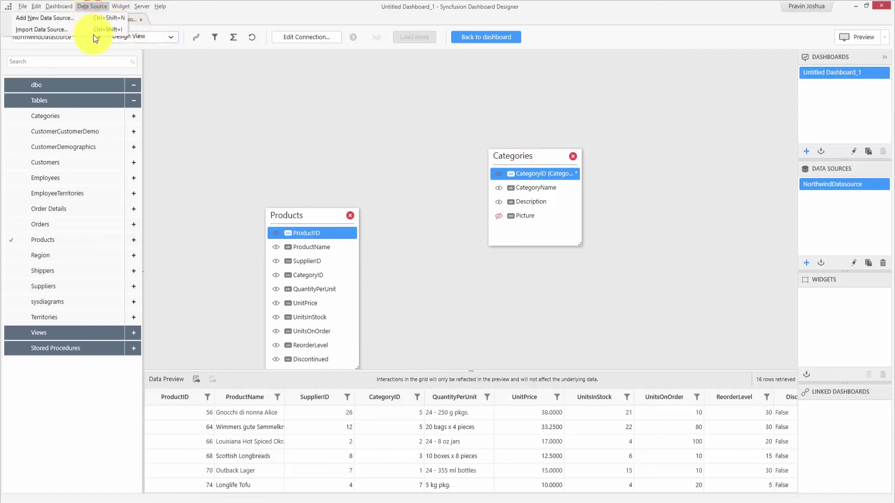
{"action": "left_click", "coordinate": [378, 161]}
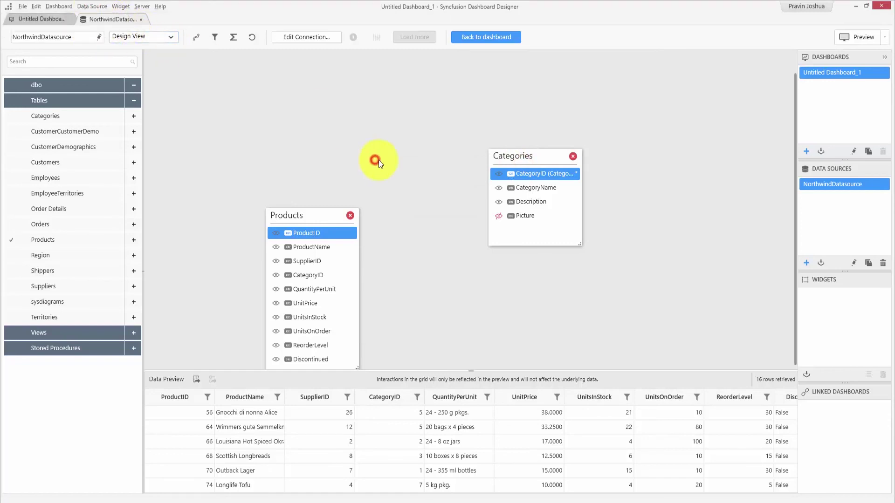
{"action": "left_click", "coordinate": [820, 263]}
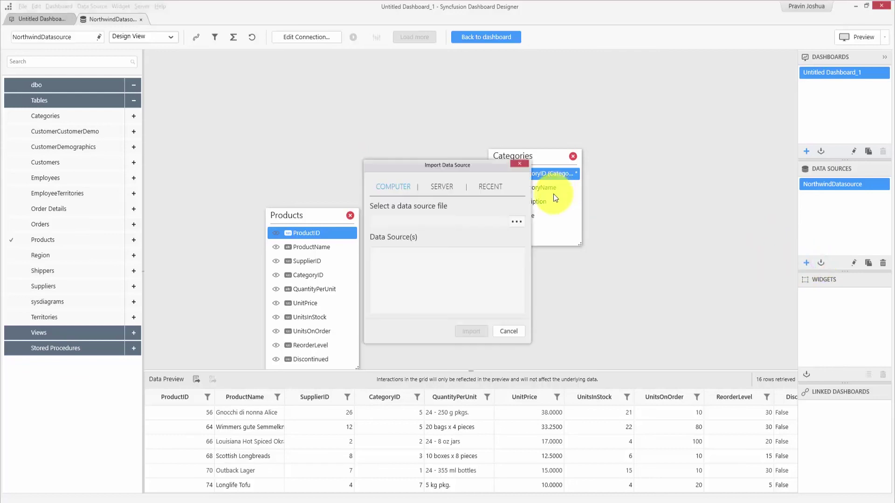
{"action": "left_click", "coordinate": [440, 189]}
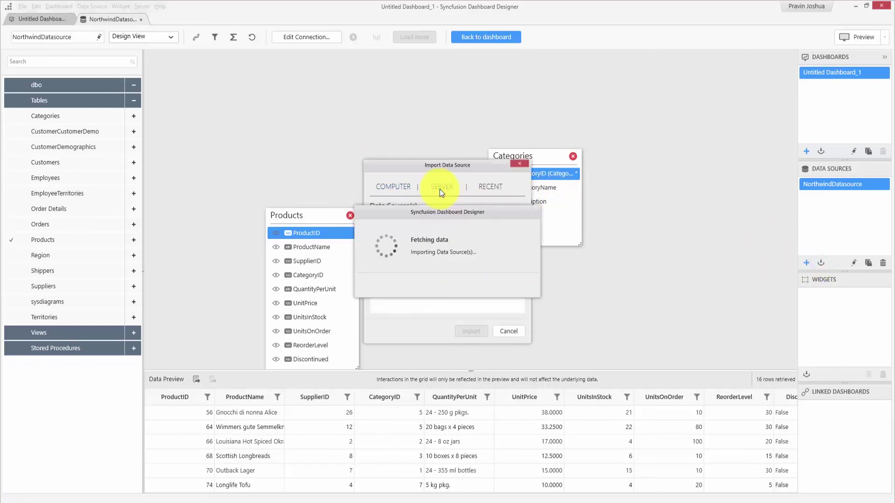
{"action": "left_click", "coordinate": [377, 235]}
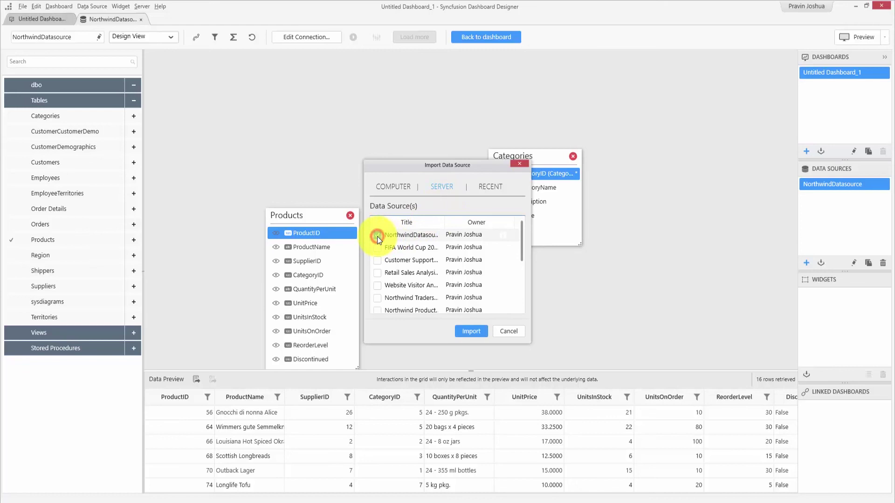
{"action": "left_click", "coordinate": [482, 331]}
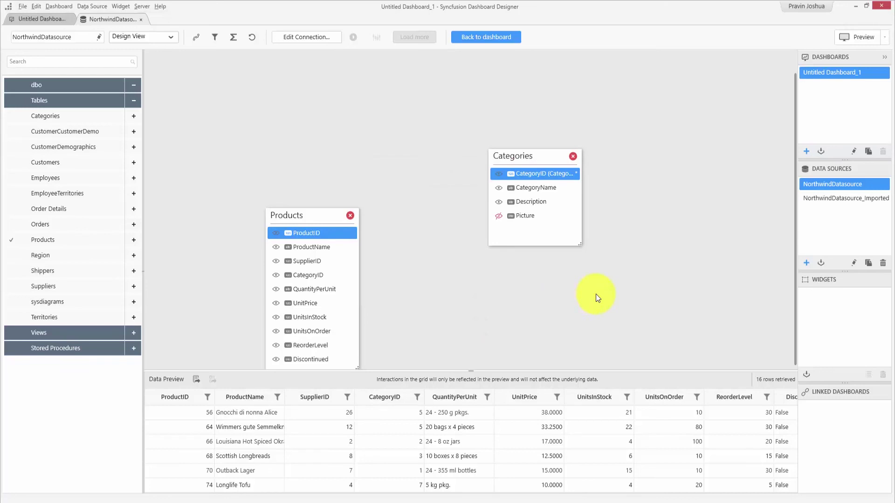
Open Edit Connection for NorthwindDatasource_Imported and move the dialog up and left.
{"action": "left_click", "coordinate": [832, 201]}
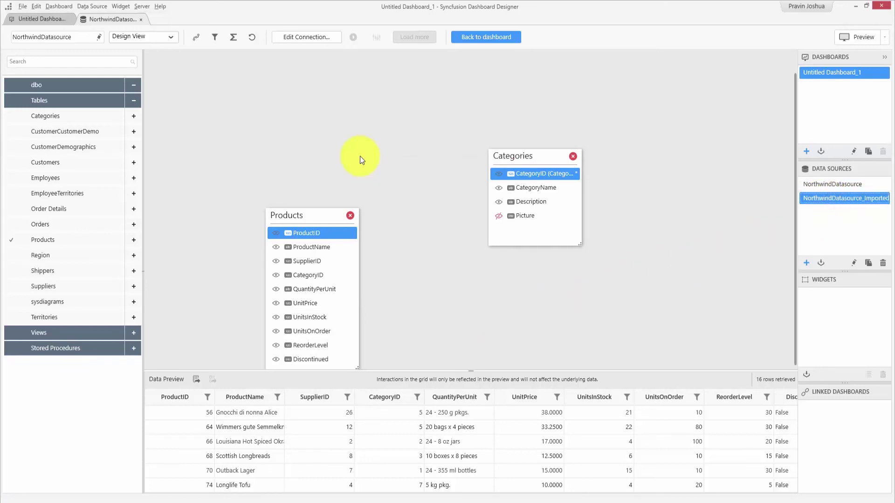
{"action": "left_click", "coordinate": [301, 34]}
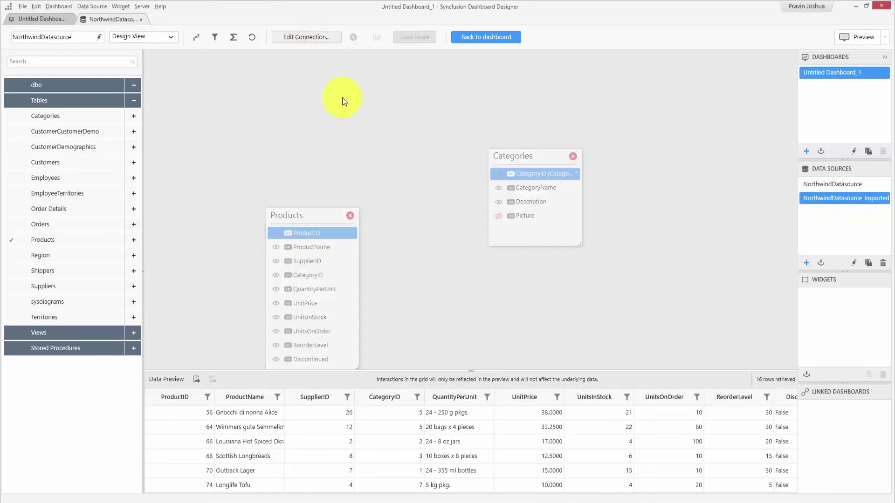
{"action": "left_click_drag", "start_coordinate": [417, 144], "coordinate": [402, 110]}
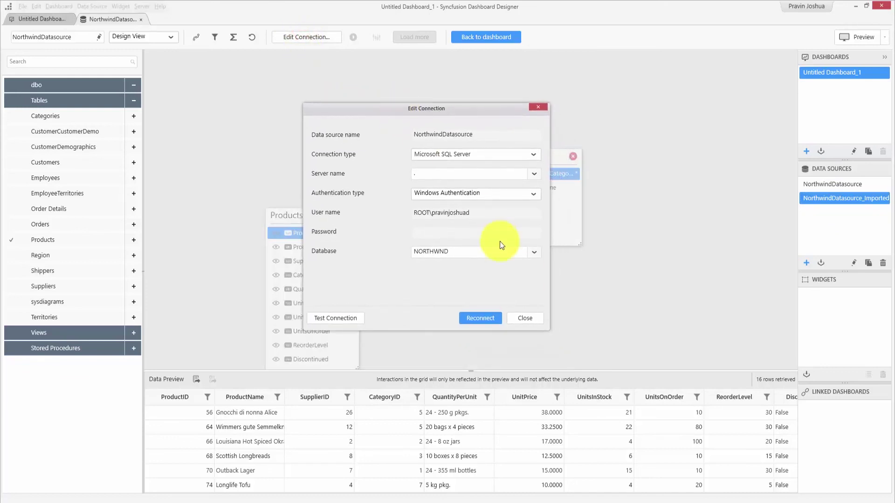